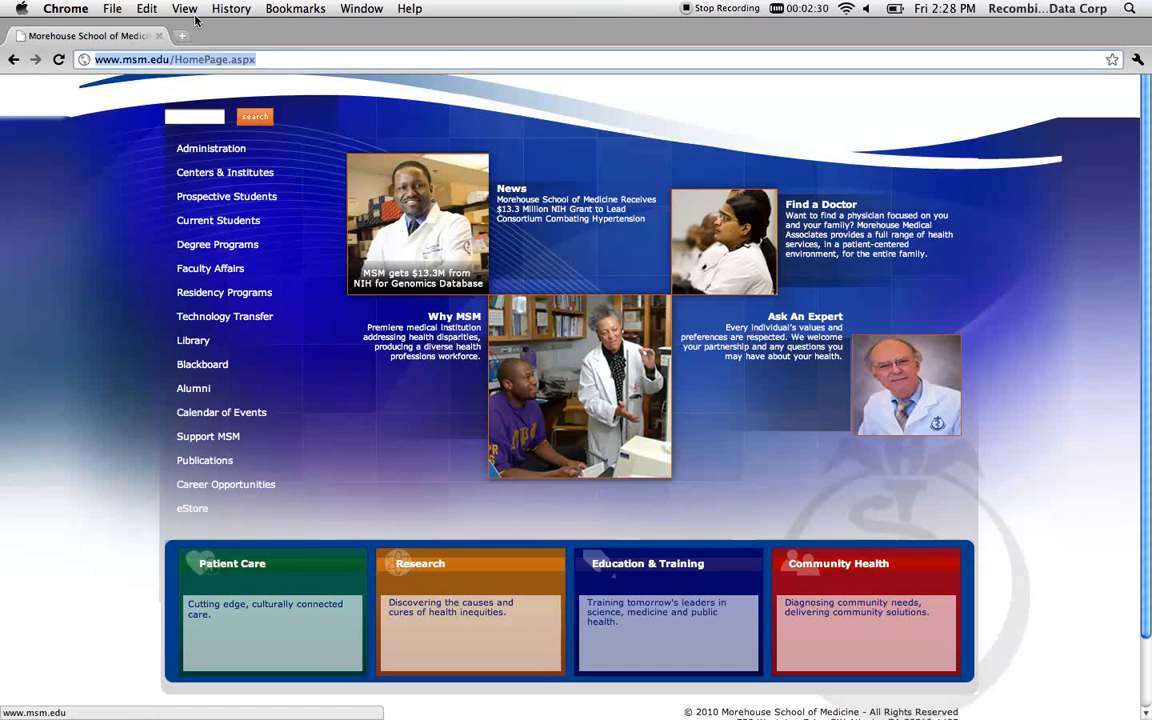
pyautogui.write('http://i2b2.msm.edu/i2b2webclient/')
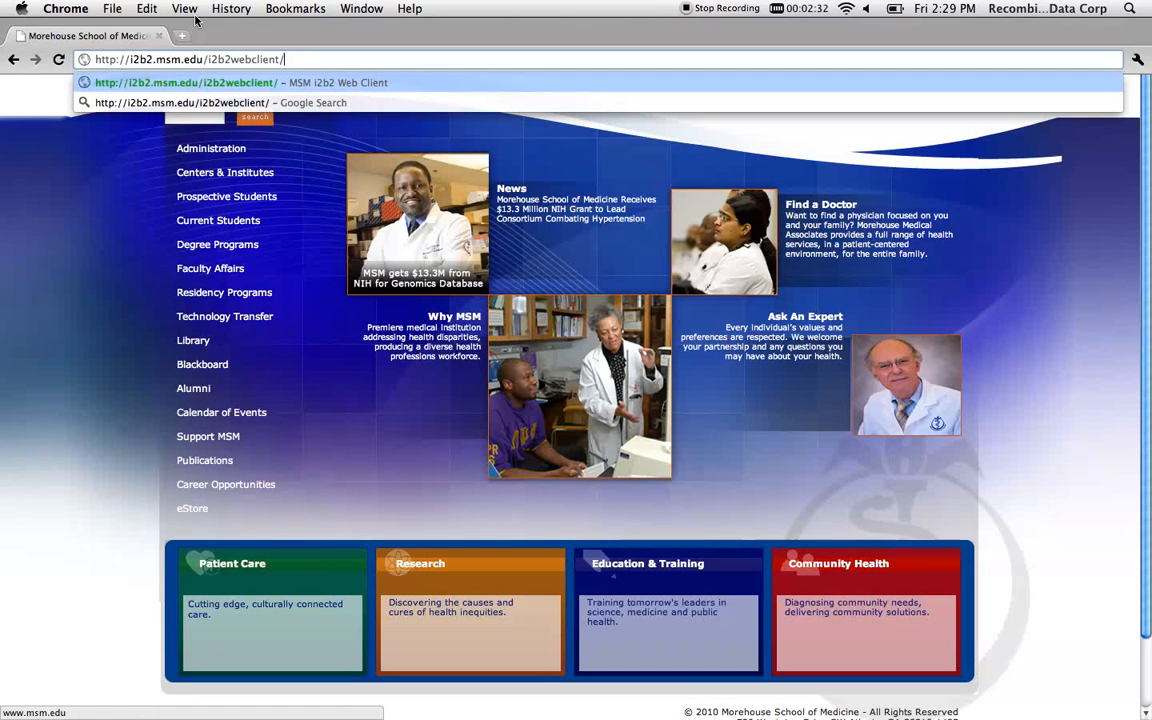
pyautogui.press('Return')
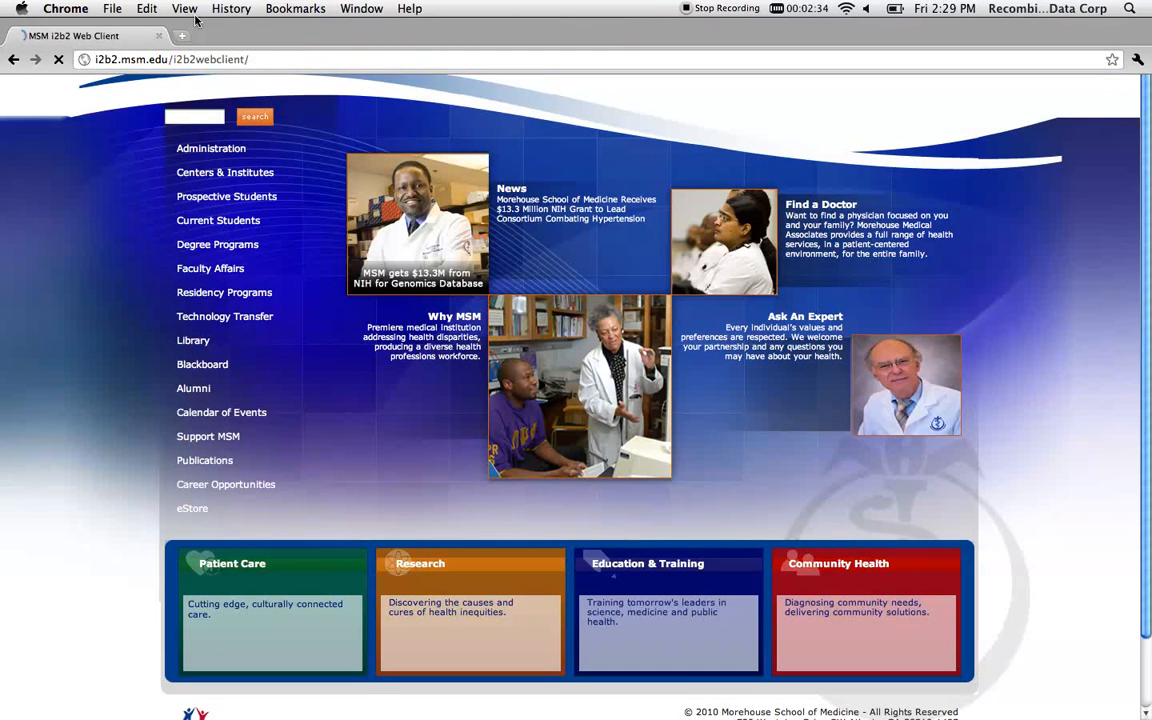
pyautogui.press('super+shift+f')
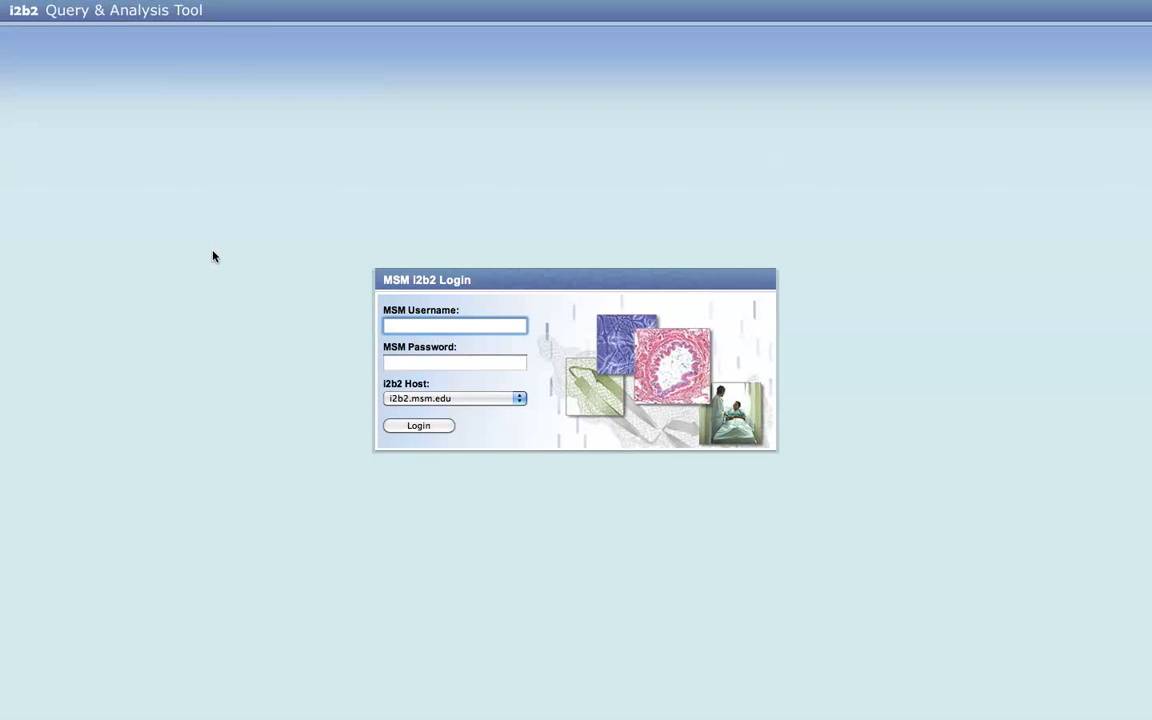
# - Log in to the i2b2 web client with the MSM username and account password
pyautogui.press('Tab')
pyautogui.write('••••••••')
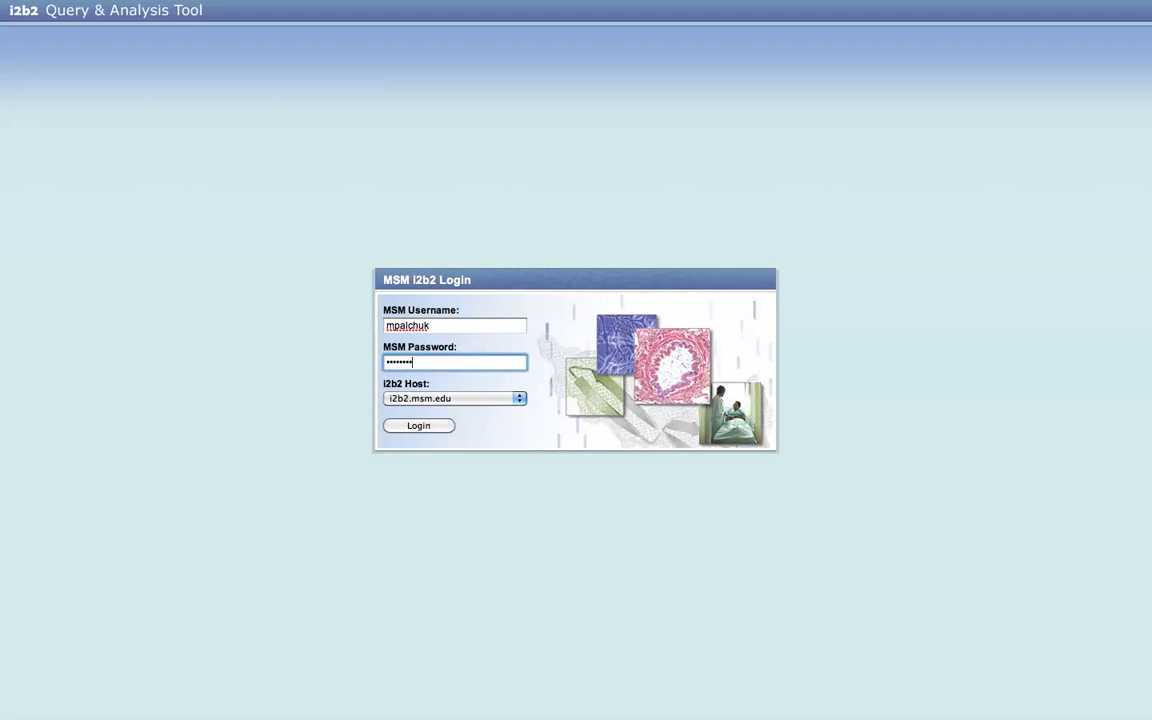
pyautogui.press('Return')
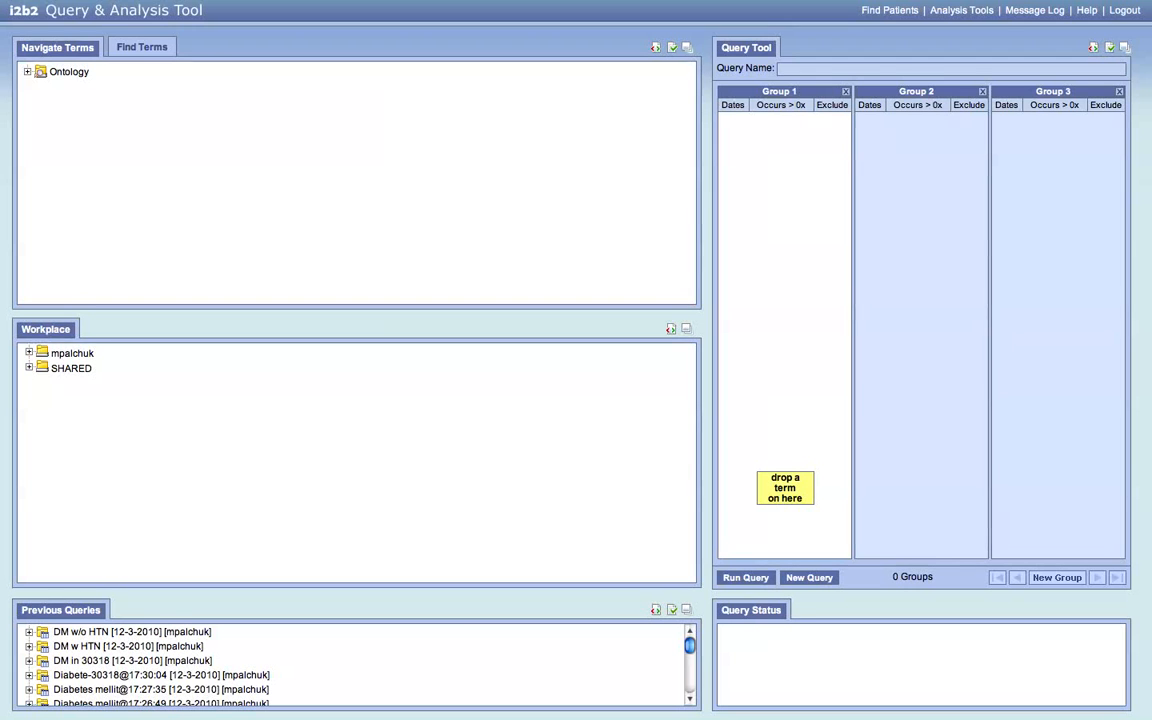
# - Expand the Ontology, Demographics, Problems and DISEASES AND INJURIES folders
pyautogui.moveTo(29, 4)
pyautogui.click(27, 72)
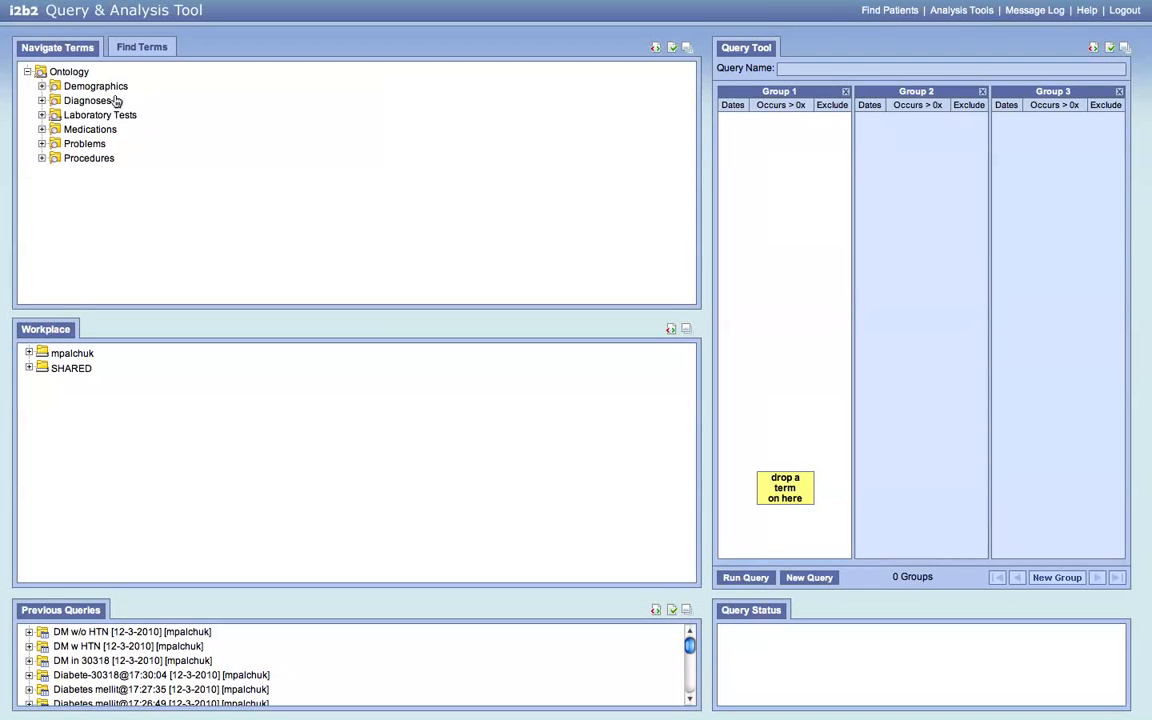
pyautogui.click(41, 87)
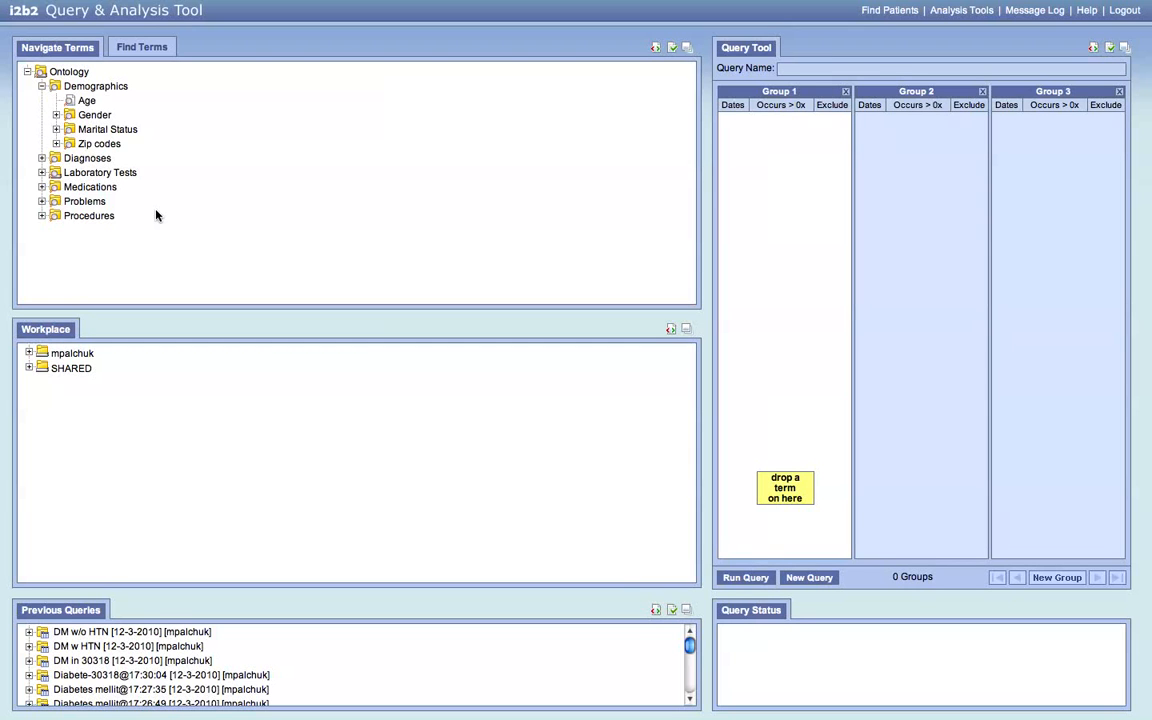
pyautogui.click(60, 202)
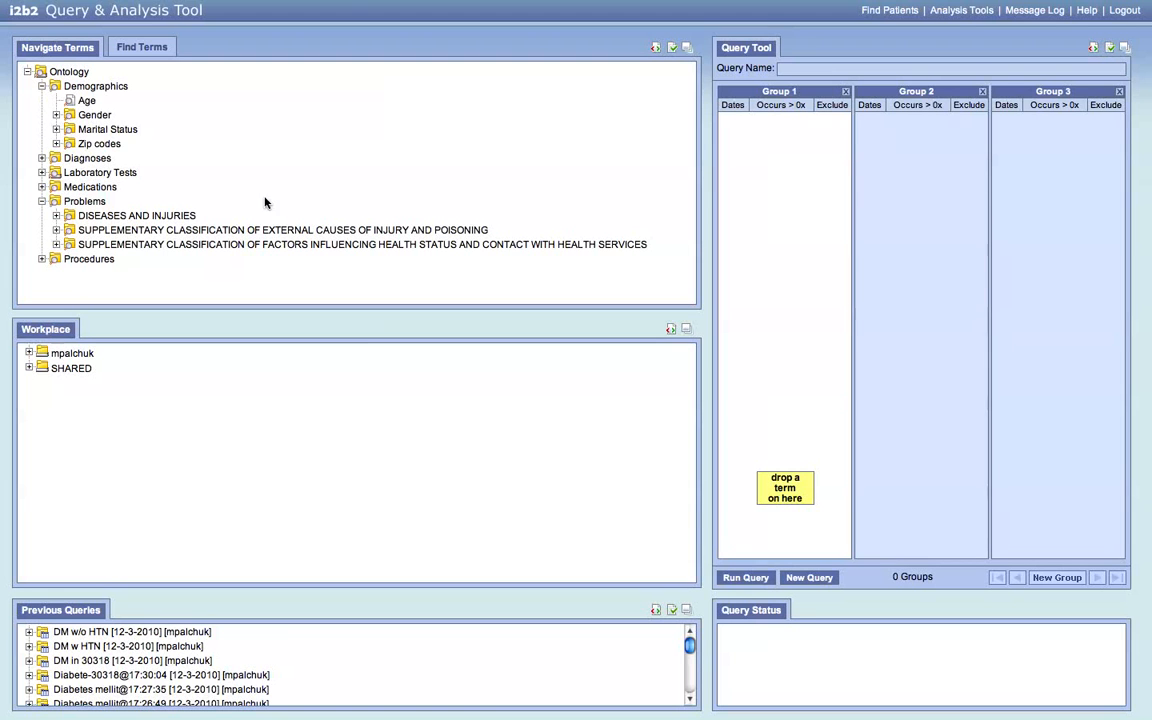
pyautogui.click(159, 220)
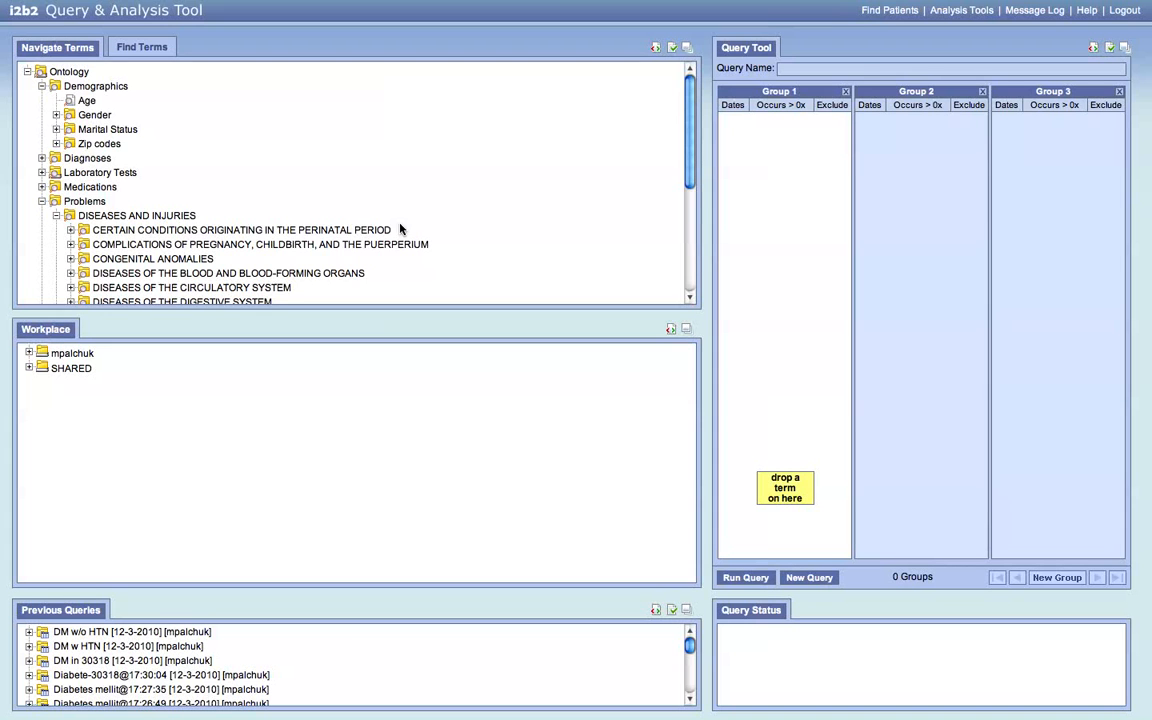
# - Drill through ENDOCRINE and DISEASES OF OTHER ENDOCRINE GLANDS to Diabetes mellitus, then maximize the term browser
pyautogui.scroll(-3, 399, 229)
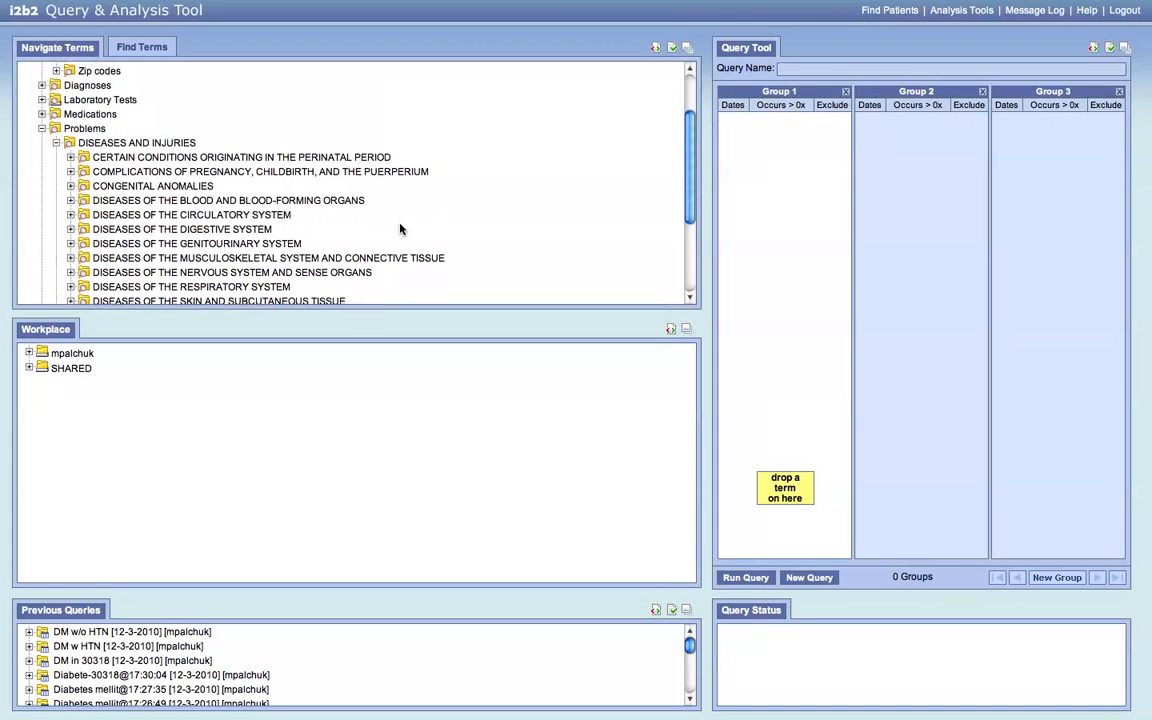
pyautogui.scroll(-3, 399, 229)
pyautogui.scroll(-3, 399, 229)
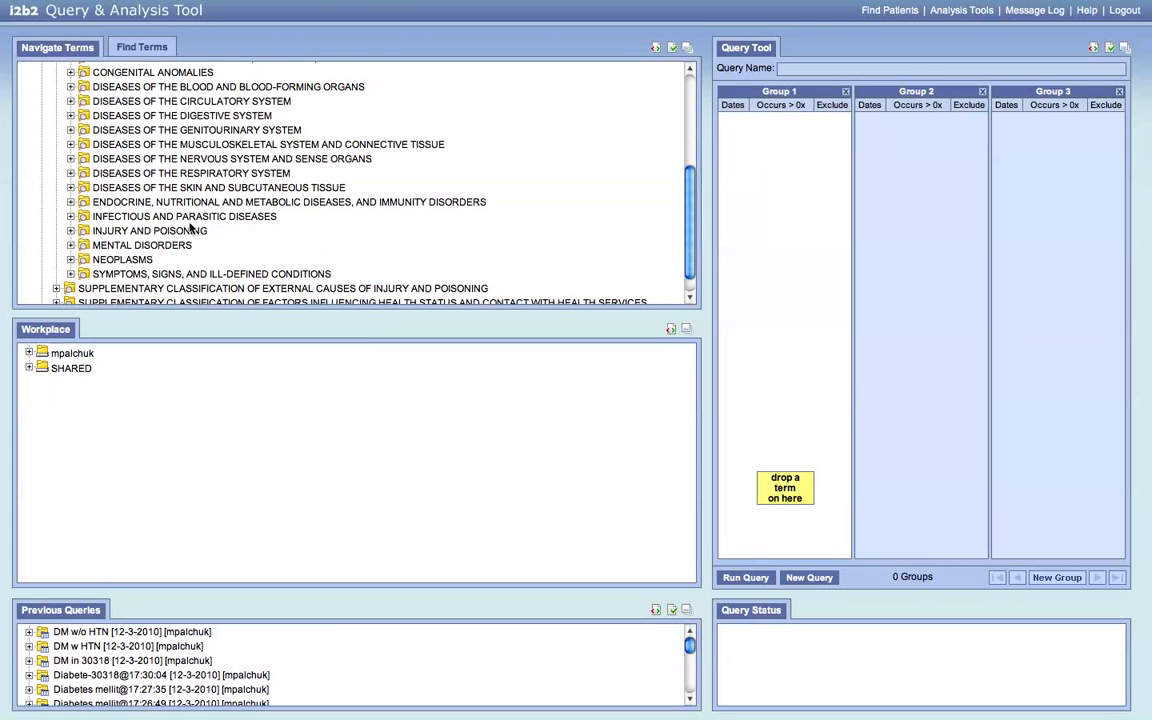
pyautogui.click(70, 202)
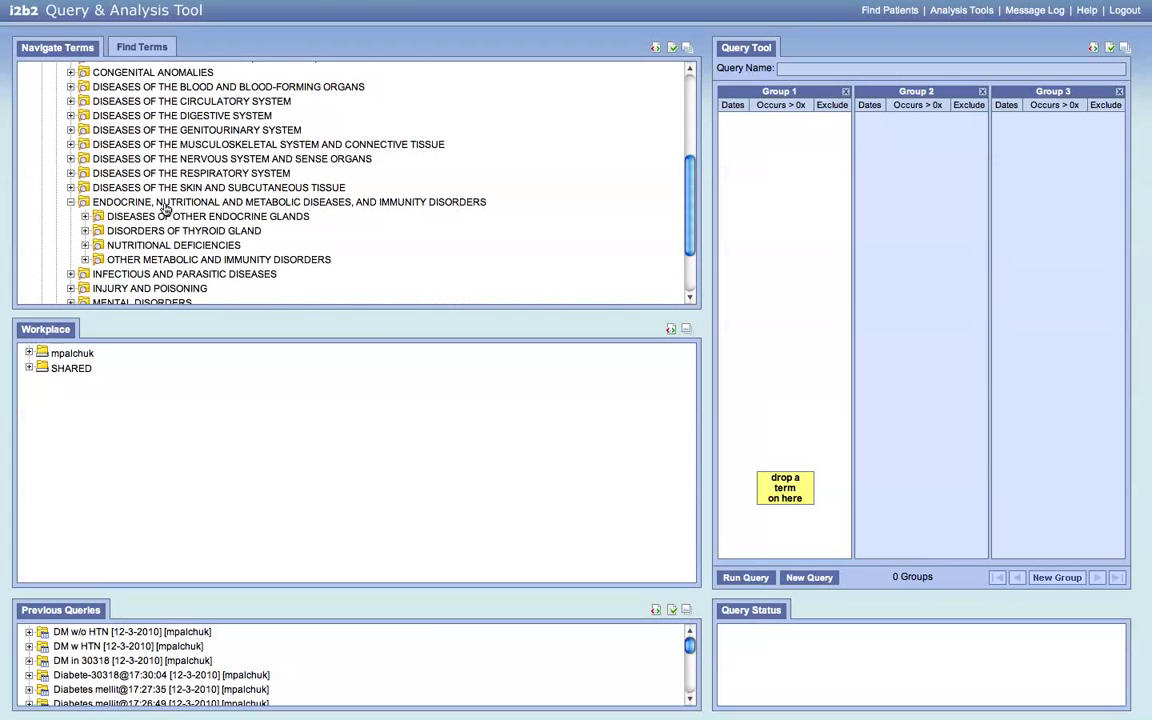
pyautogui.click(189, 221)
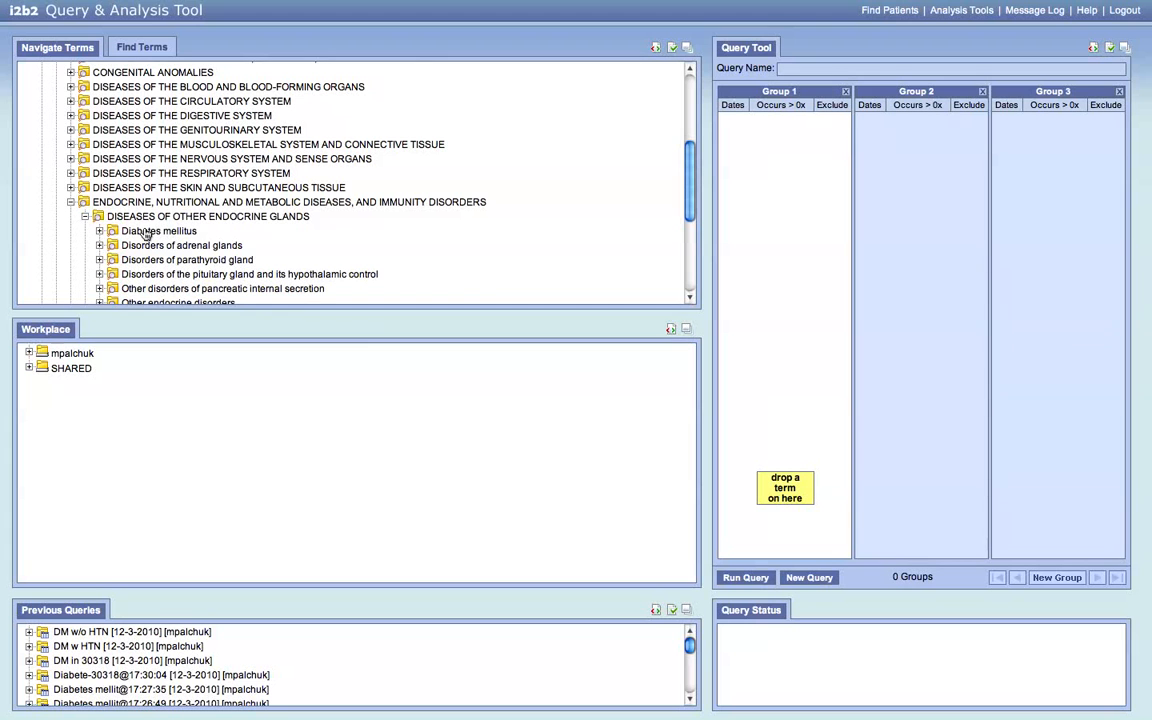
pyautogui.click(146, 231)
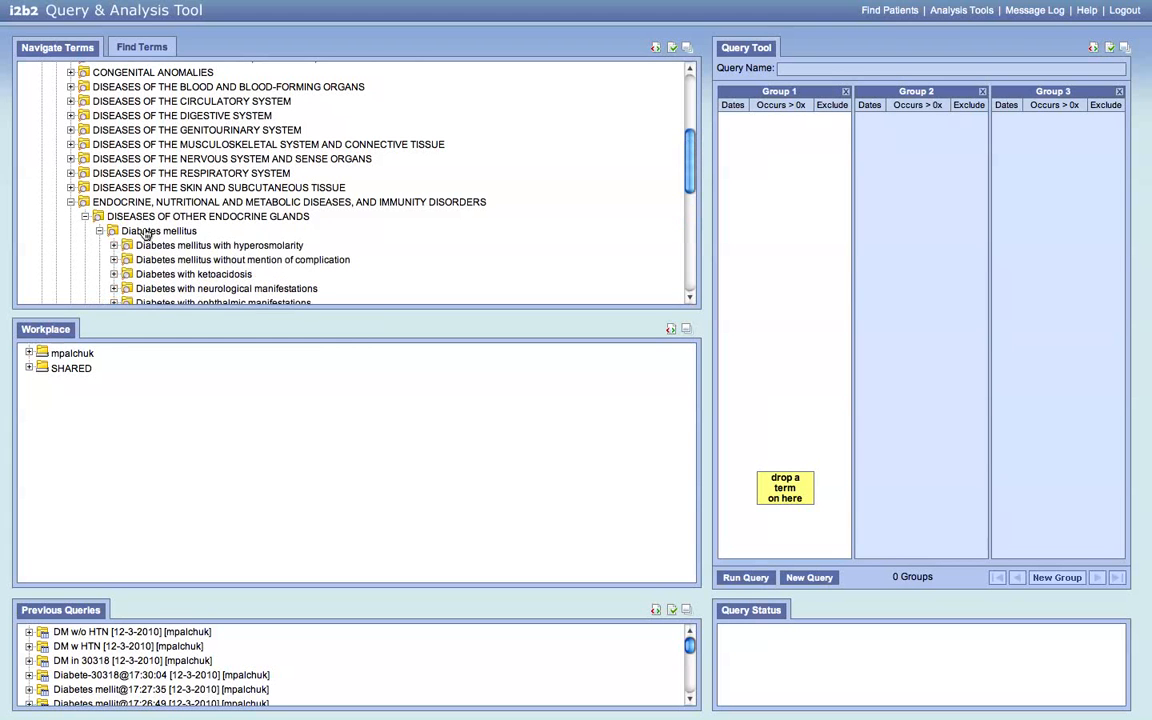
pyautogui.click(688, 50)
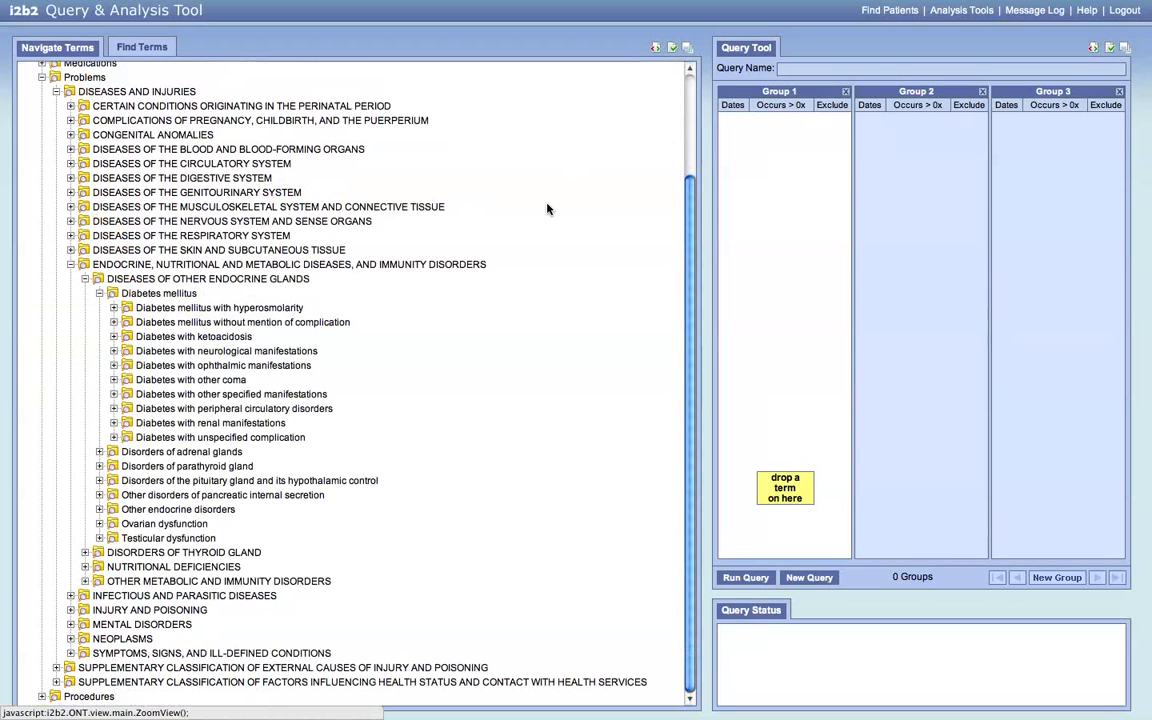
# - Expand Diabetes mellitus with hyperosmolarity, then drag the Diabetes mellitus folder into Group 1
pyautogui.doubleClick(175, 311)
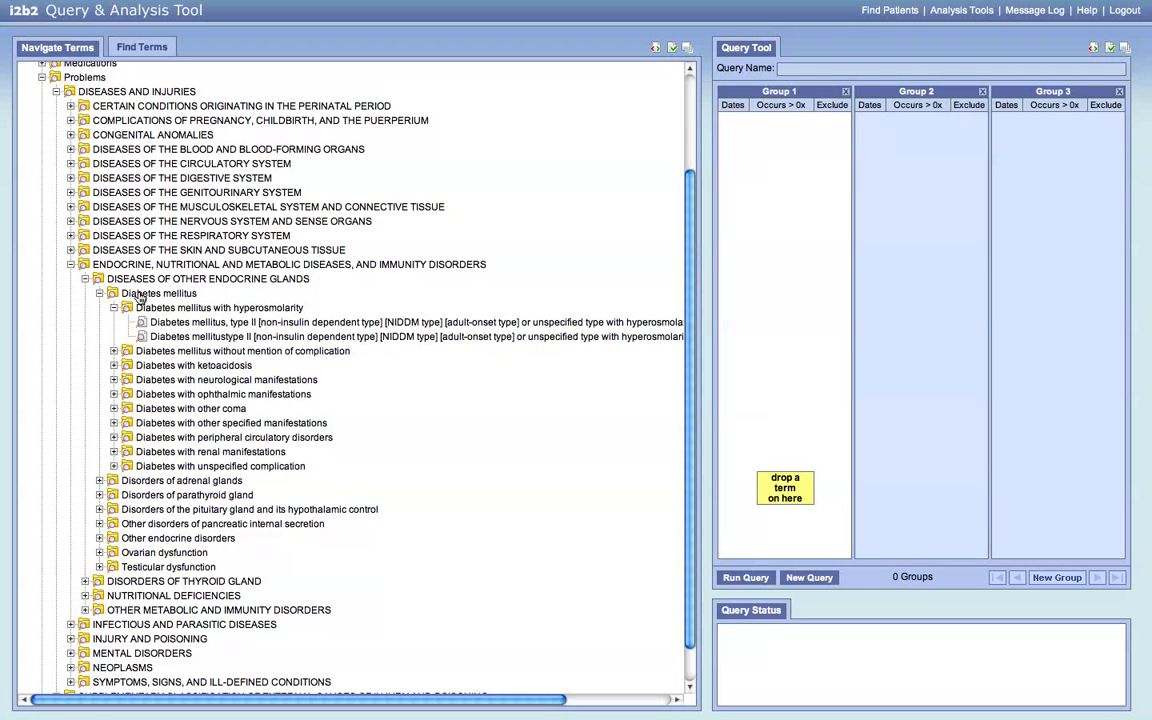
pyautogui.moveTo(139, 296); pyautogui.dragTo(768, 147)
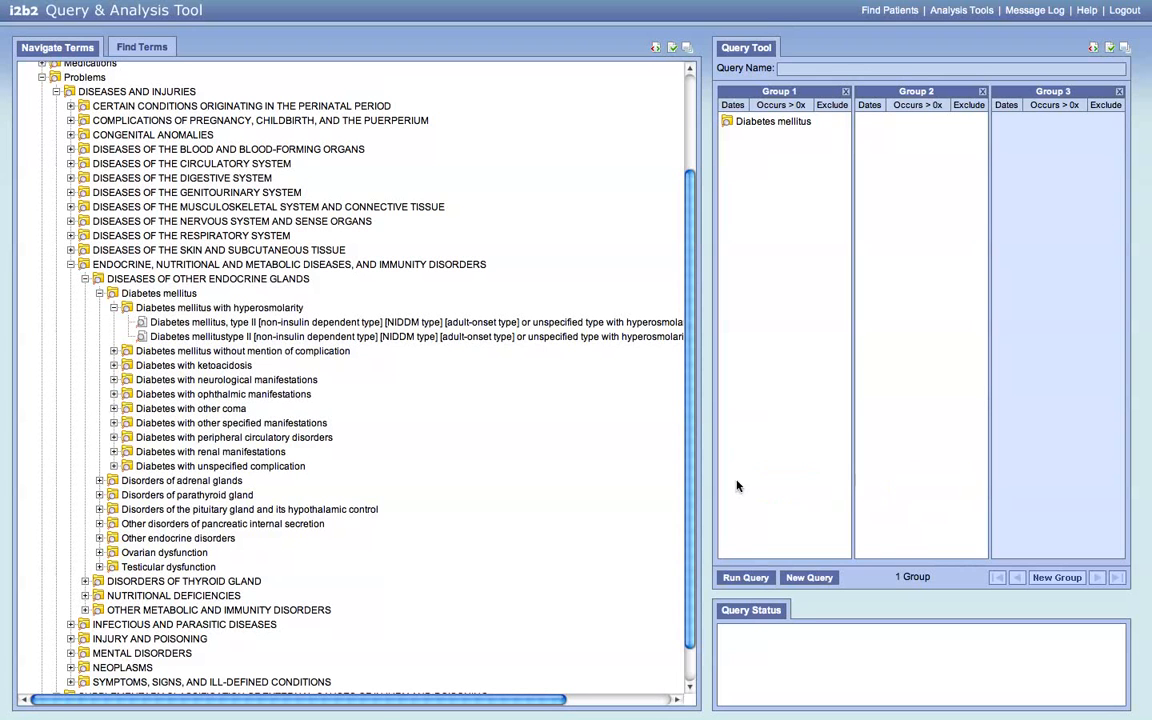
# - Run the Diabetes mellitus query under its default name, getting 1630 patients, and collapse Problems
pyautogui.click(736, 579)
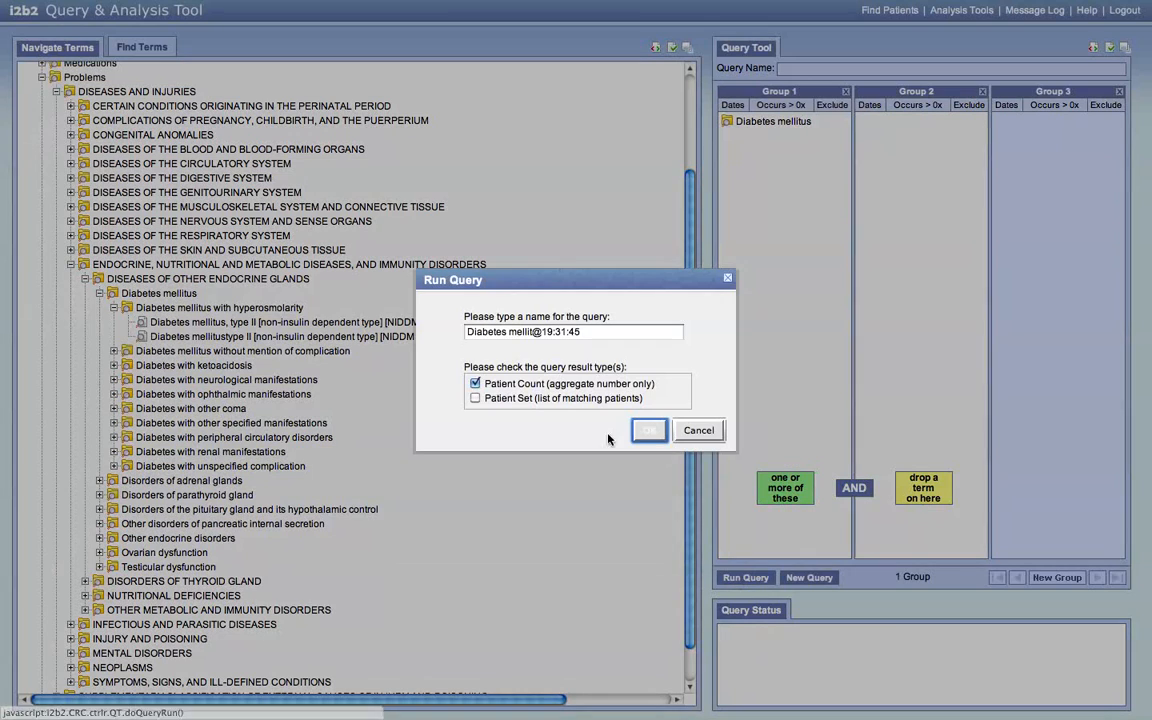
pyautogui.click(649, 432)
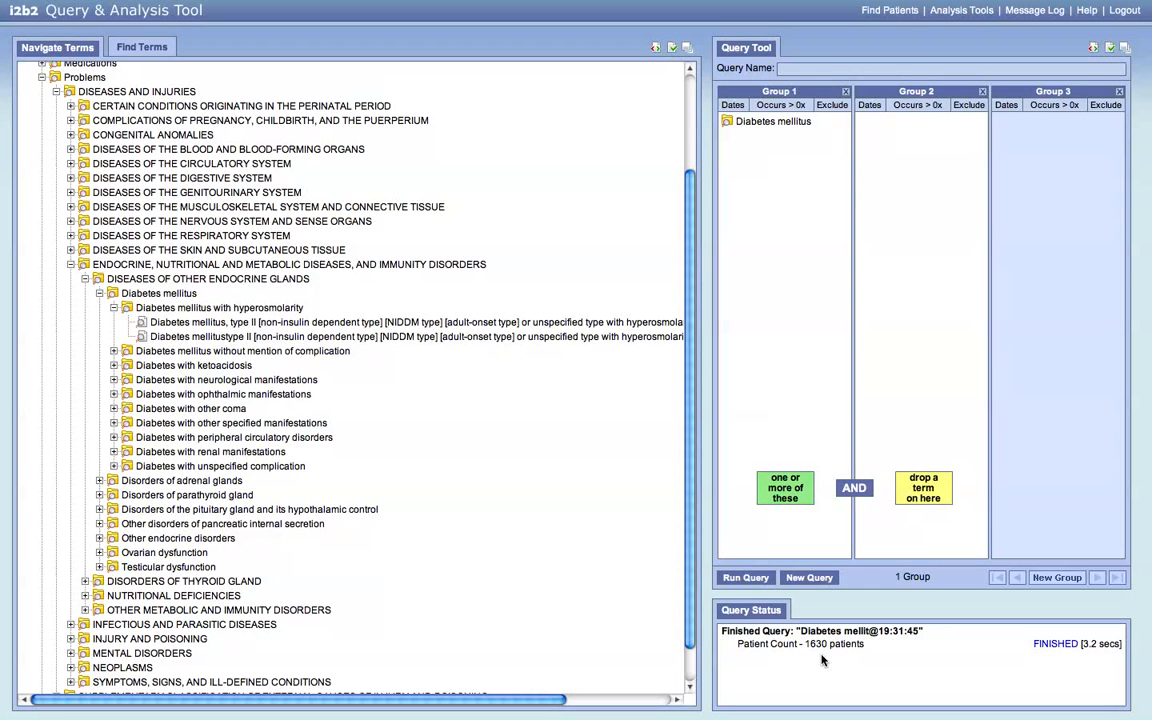
pyautogui.doubleClick(92, 79)
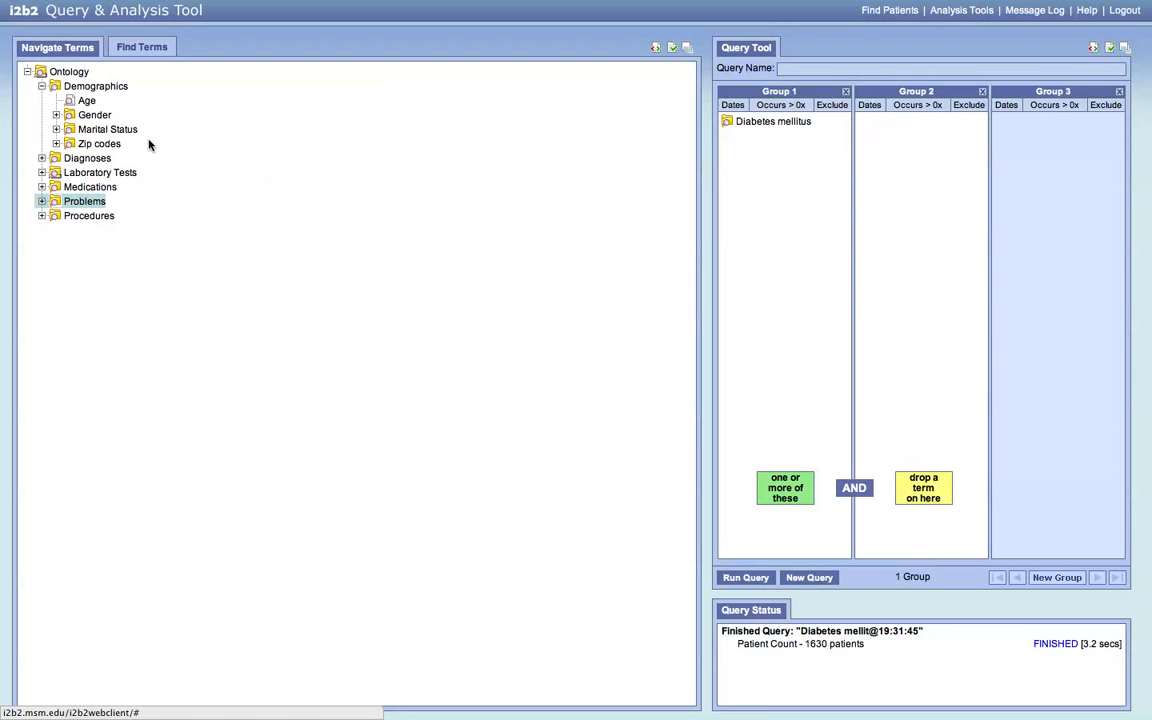
# - Expand Laboratory Tests > Hematology > Hematology and add Hgb A1c MFr Bld (LOINC:4548-4) to Group 1
pyautogui.click(95, 173)
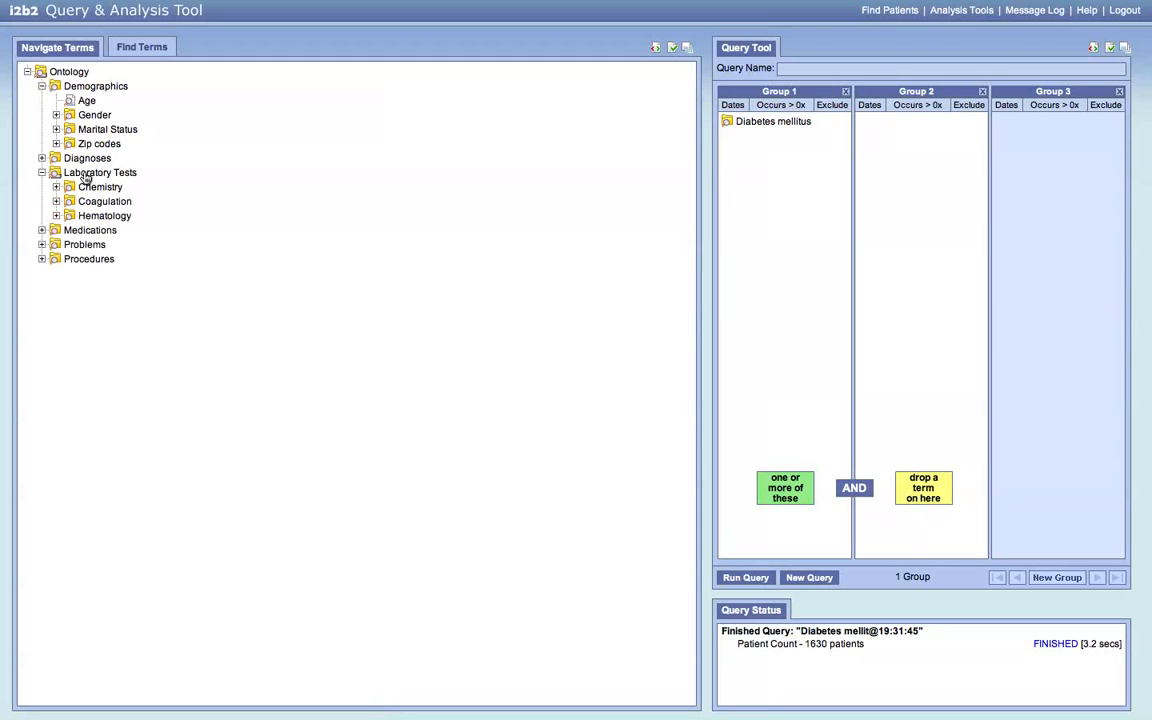
pyautogui.click(100, 218)
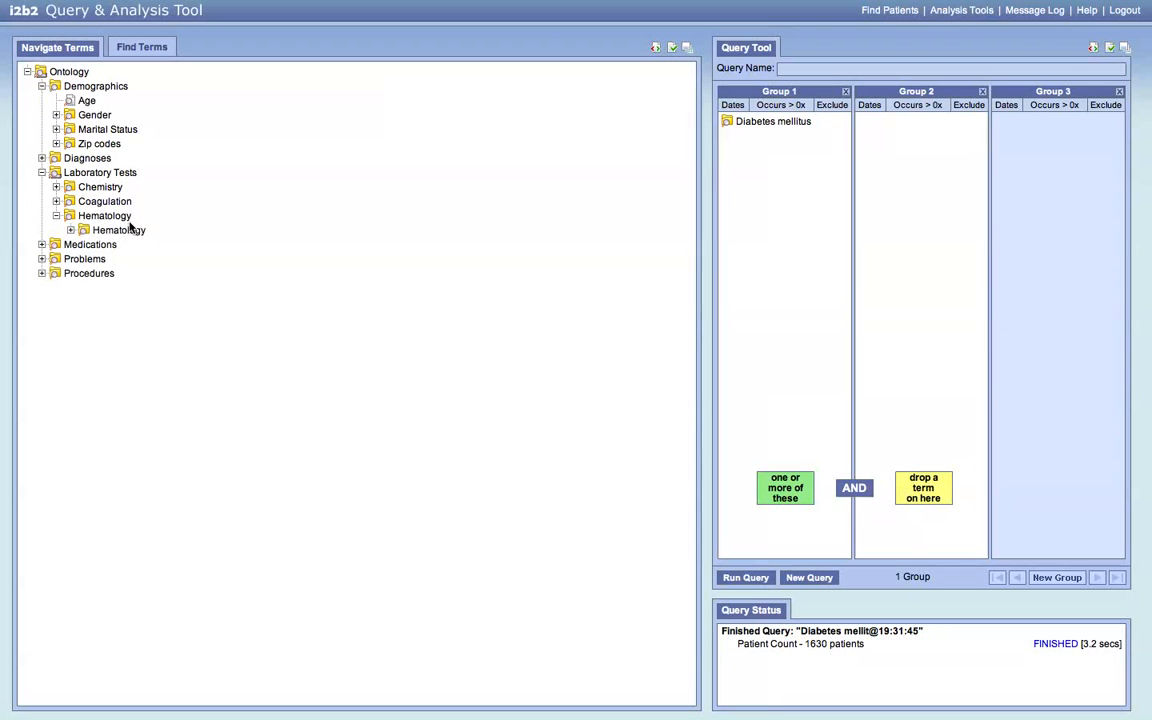
pyautogui.click(136, 230)
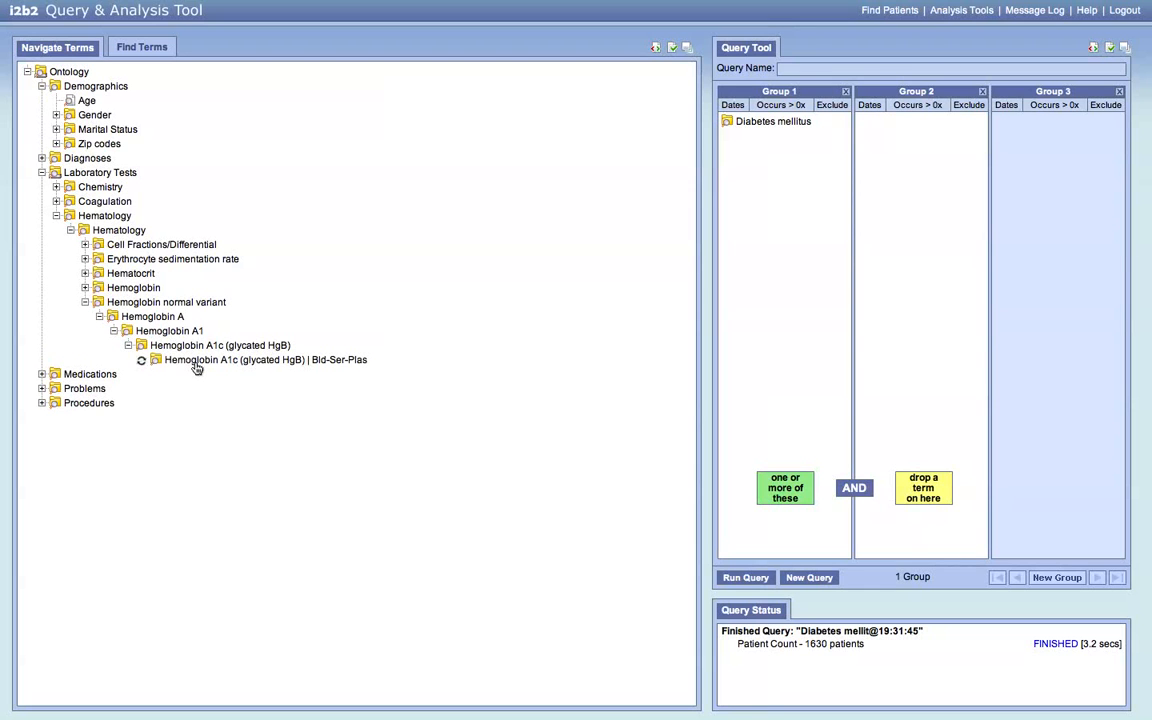
pyautogui.moveTo(198, 374); pyautogui.dragTo(774, 168)
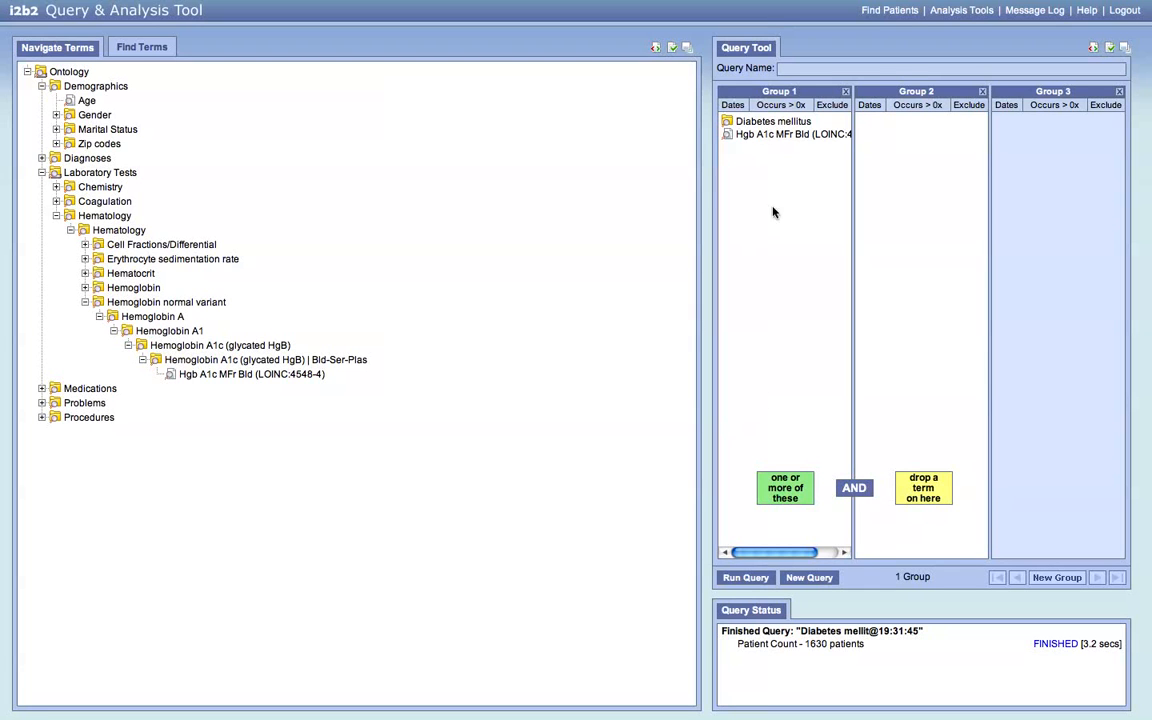
# - Constrain Hgb A1c to values GREATER THAN 7 and rerun the query, returning 2770 patients
pyautogui.rightClick(769, 140)
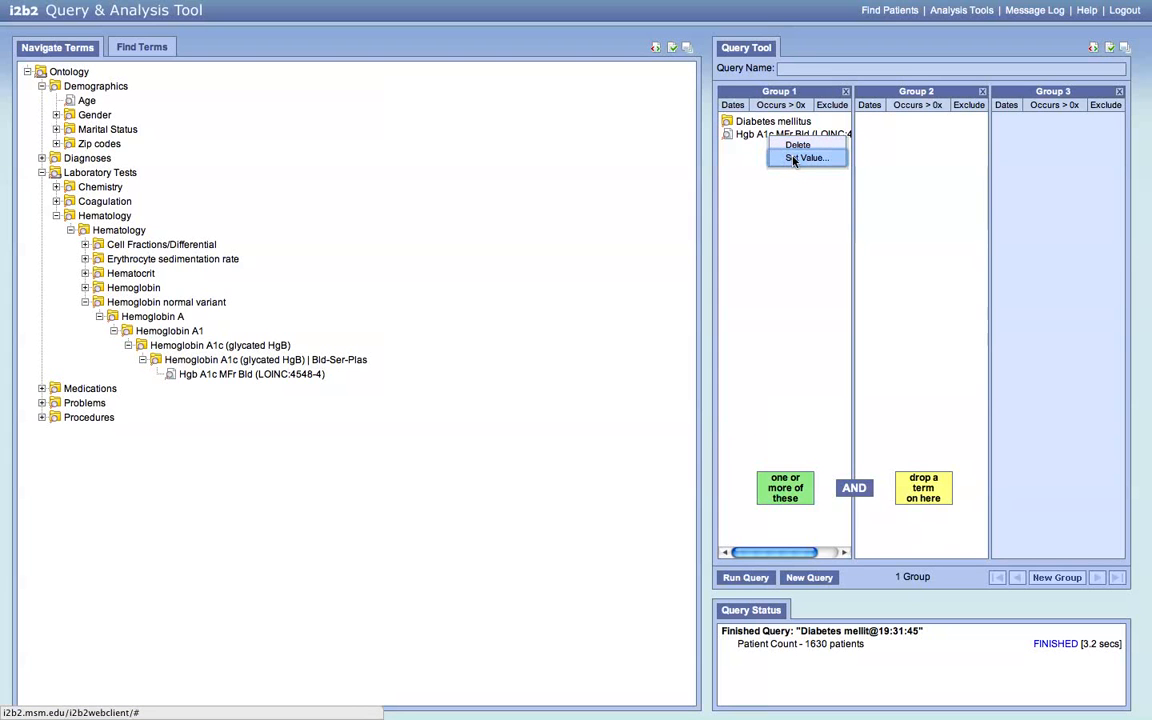
pyautogui.click(794, 160)
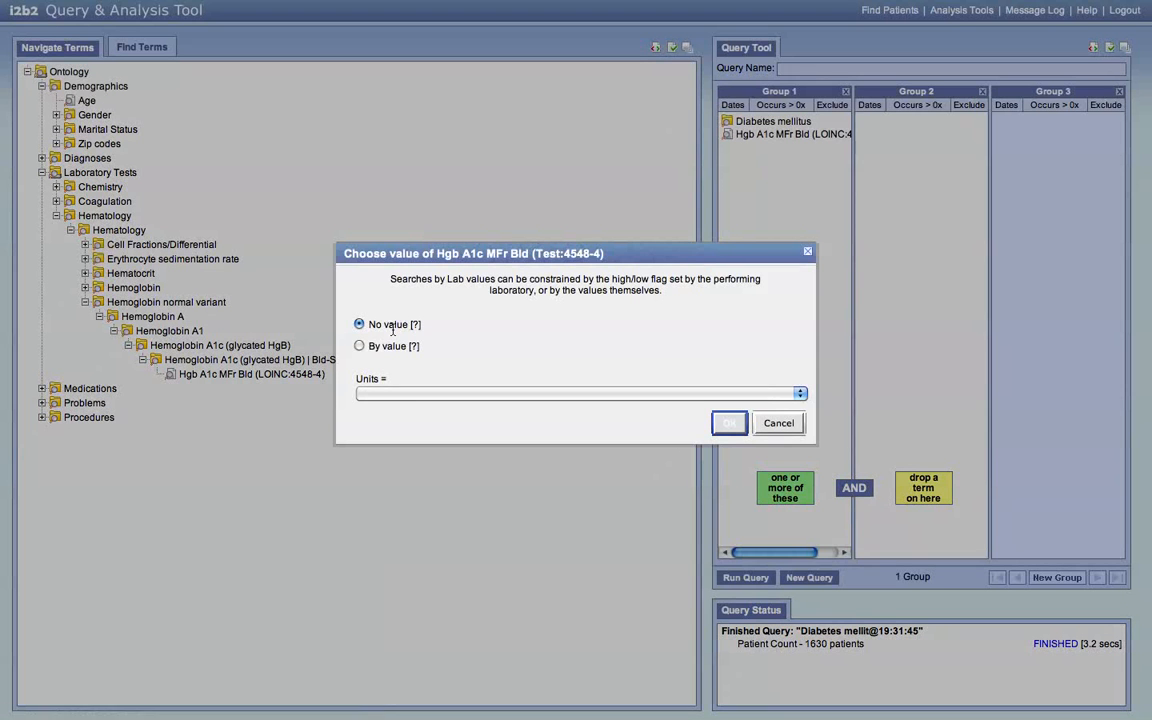
pyautogui.click(359, 346)
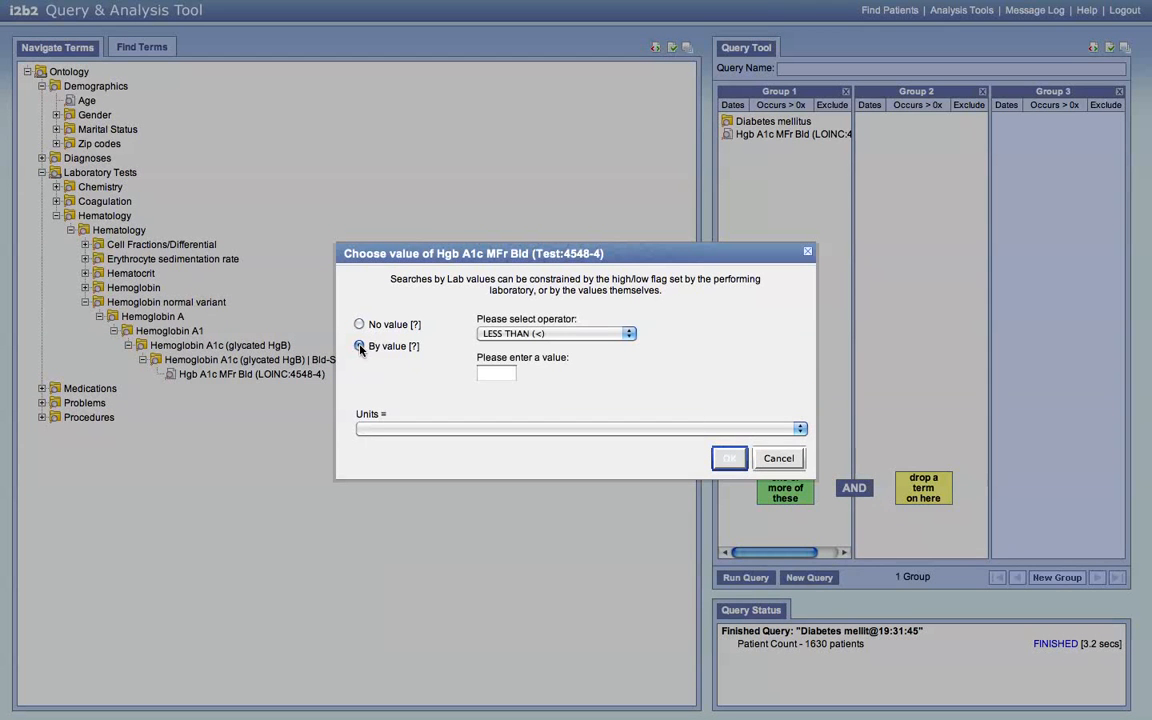
pyautogui.click(603, 334)
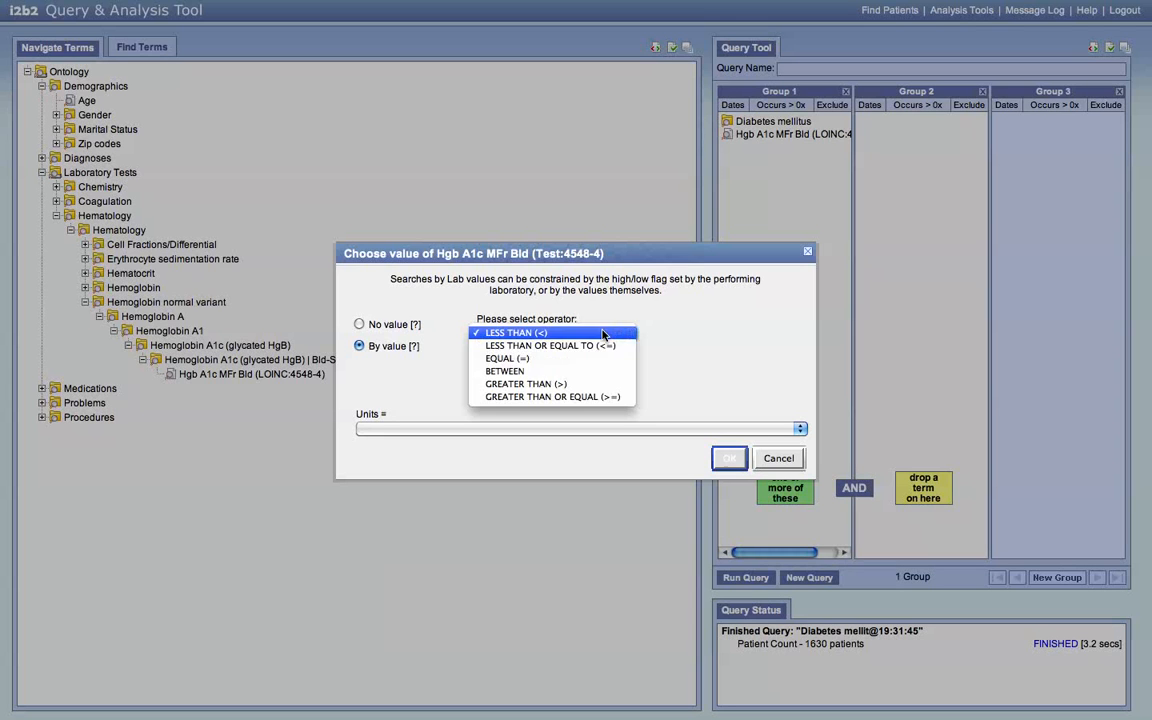
pyautogui.click(600, 384)
pyautogui.click(499, 372)
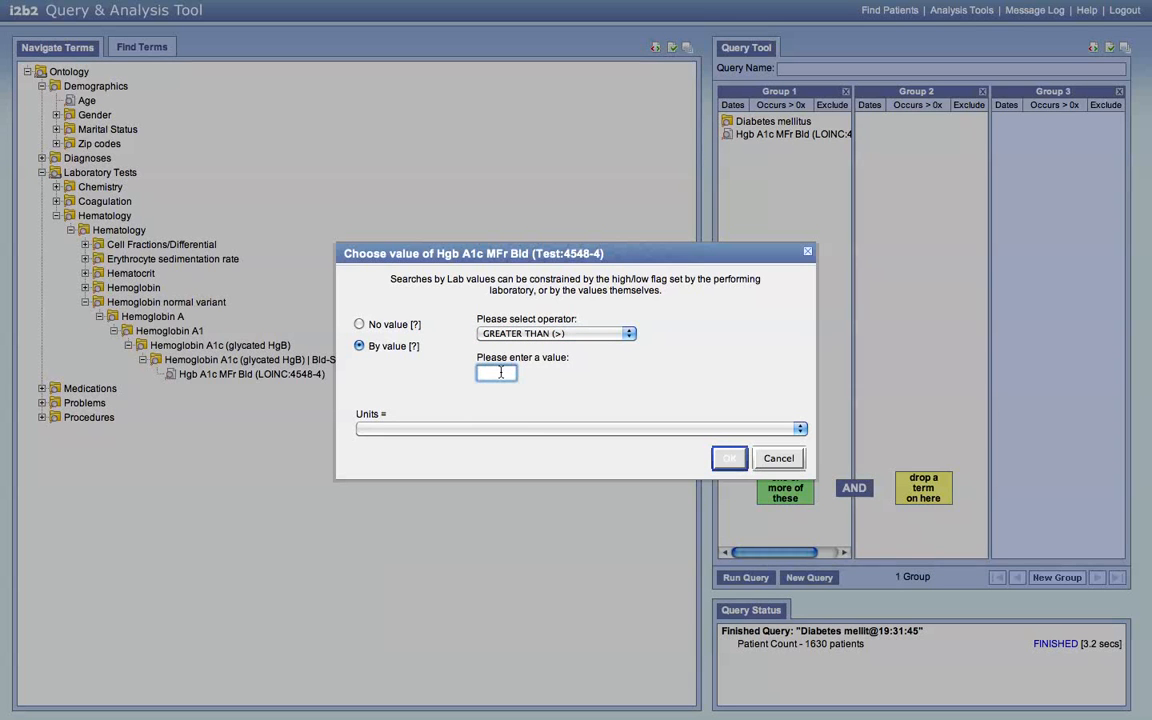
pyautogui.write('7')
pyautogui.click(730, 459)
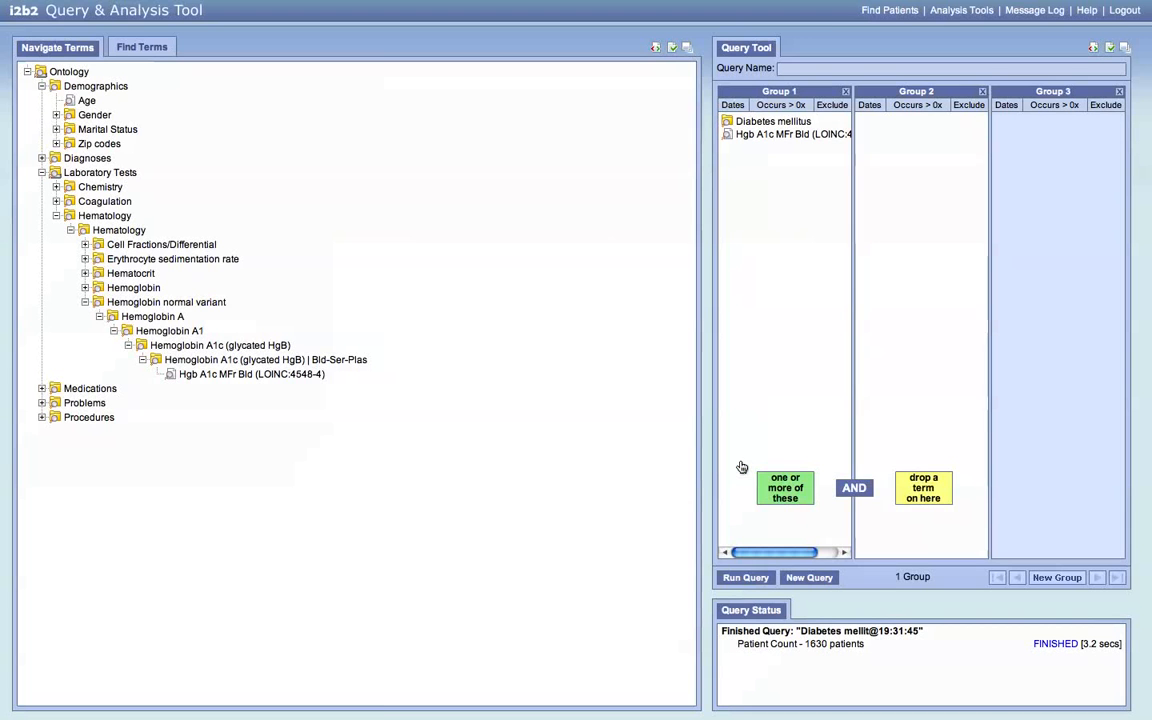
pyautogui.click(748, 578)
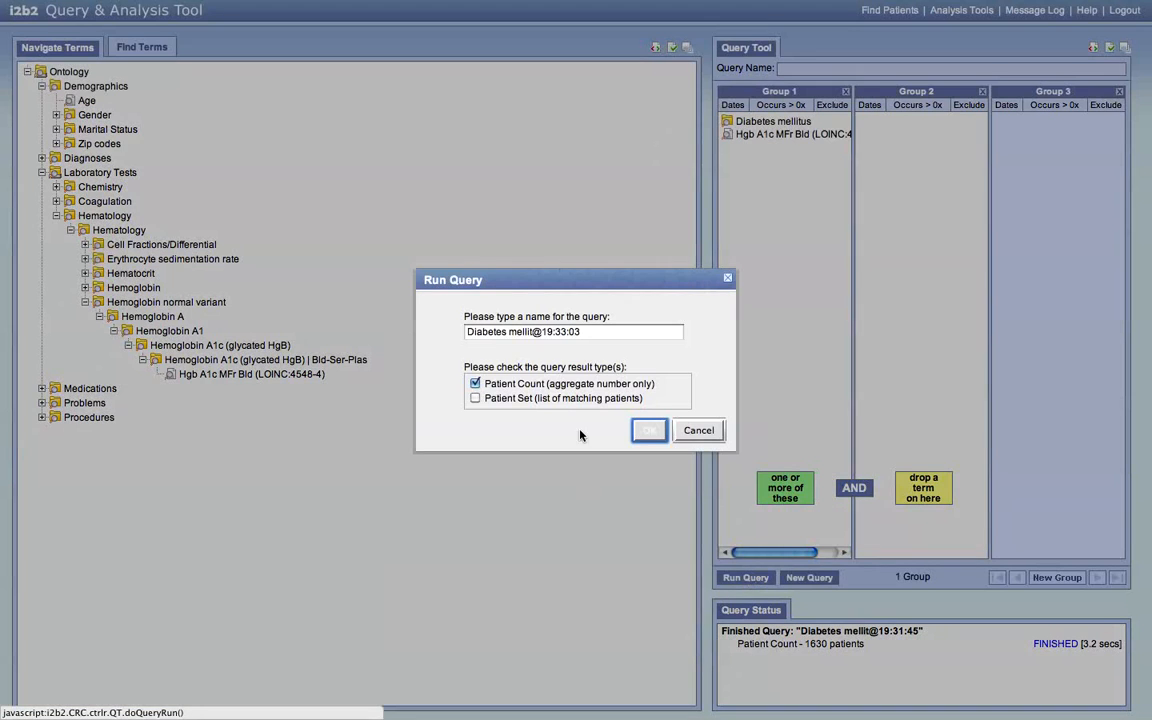
pyautogui.click(645, 432)
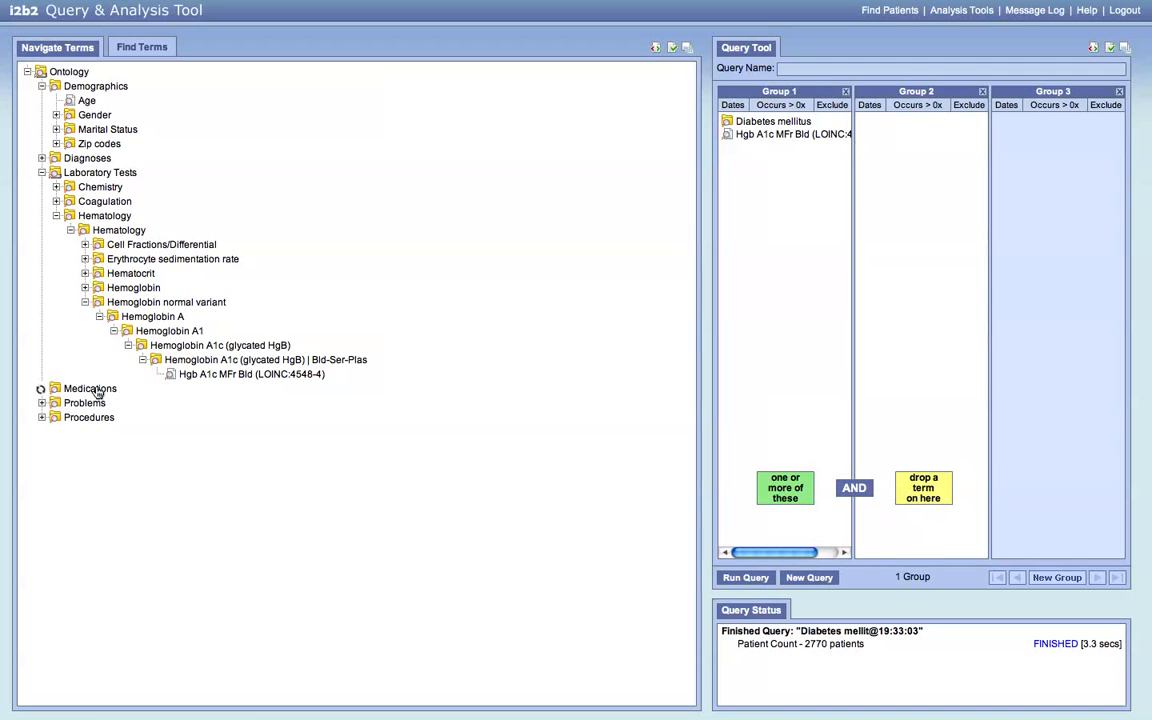
# - Add INSULIN and ORAL HYPOGLYCEMIC AGENTS,ORAL from the Blood Glucose Regulation Agents medications to Group 1
pyautogui.scroll(-3, 338, 484)
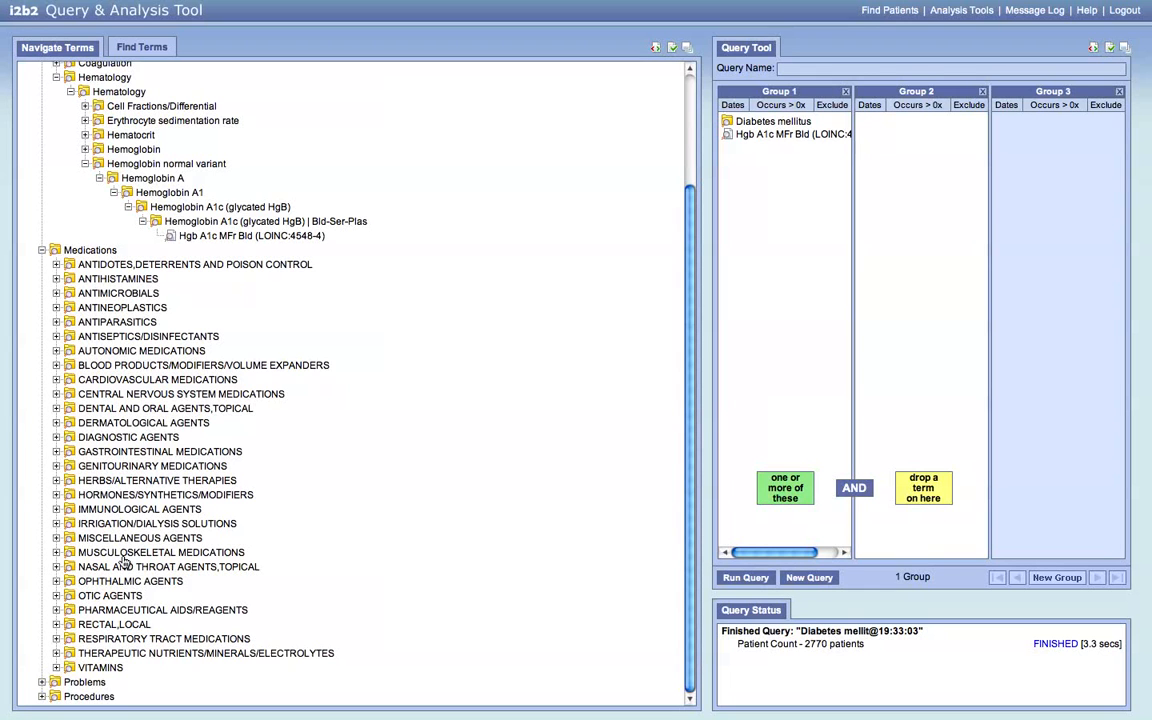
pyautogui.click(140, 495)
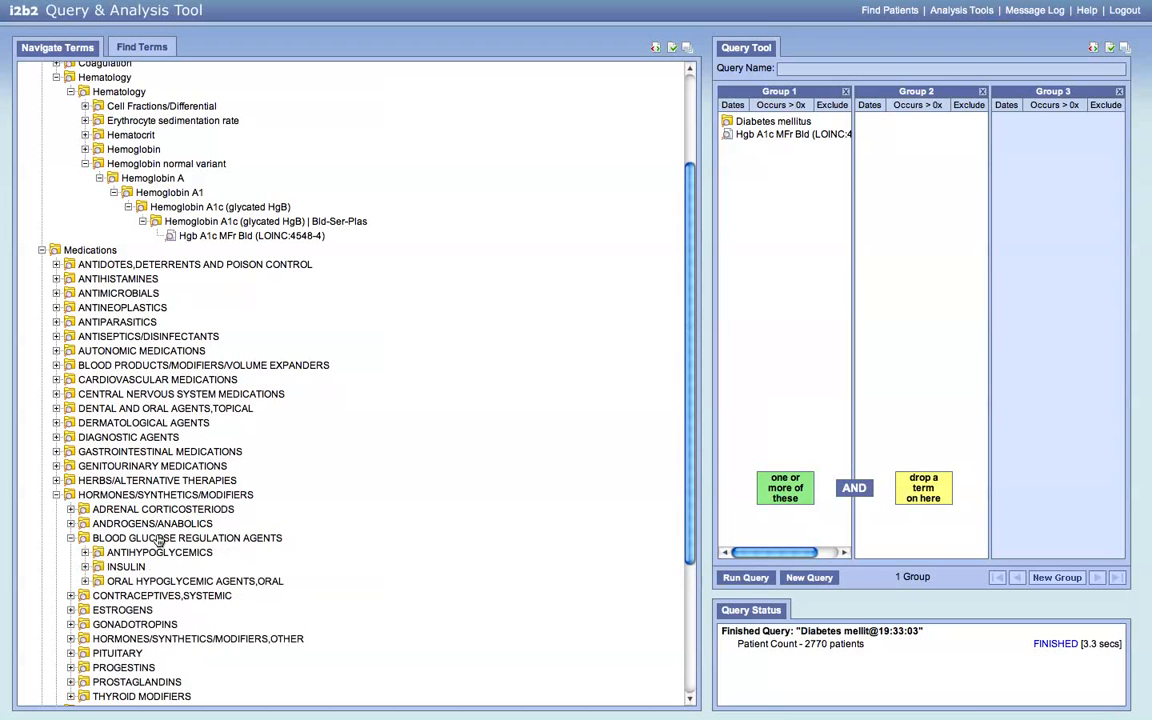
pyautogui.moveTo(129, 570); pyautogui.dragTo(764, 247)
pyautogui.moveTo(190, 581); pyautogui.dragTo(776, 258)
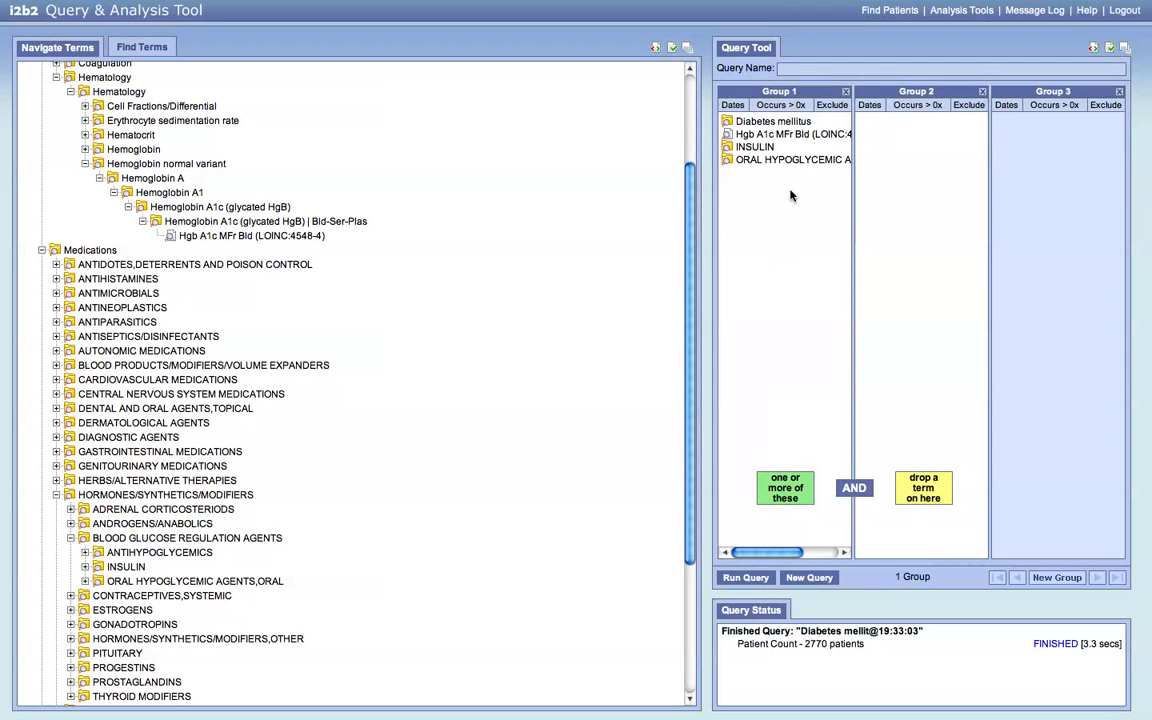
# - Rerun the four-term Group 1 query under its default name, yielding 3425 patients
pyautogui.click(717, 577)
pyautogui.click(651, 432)
# - Restore the term panel, drill Zip codes > Georgia > Atlanta, and add zip 30318 to Group 2
pyautogui.click(687, 50)
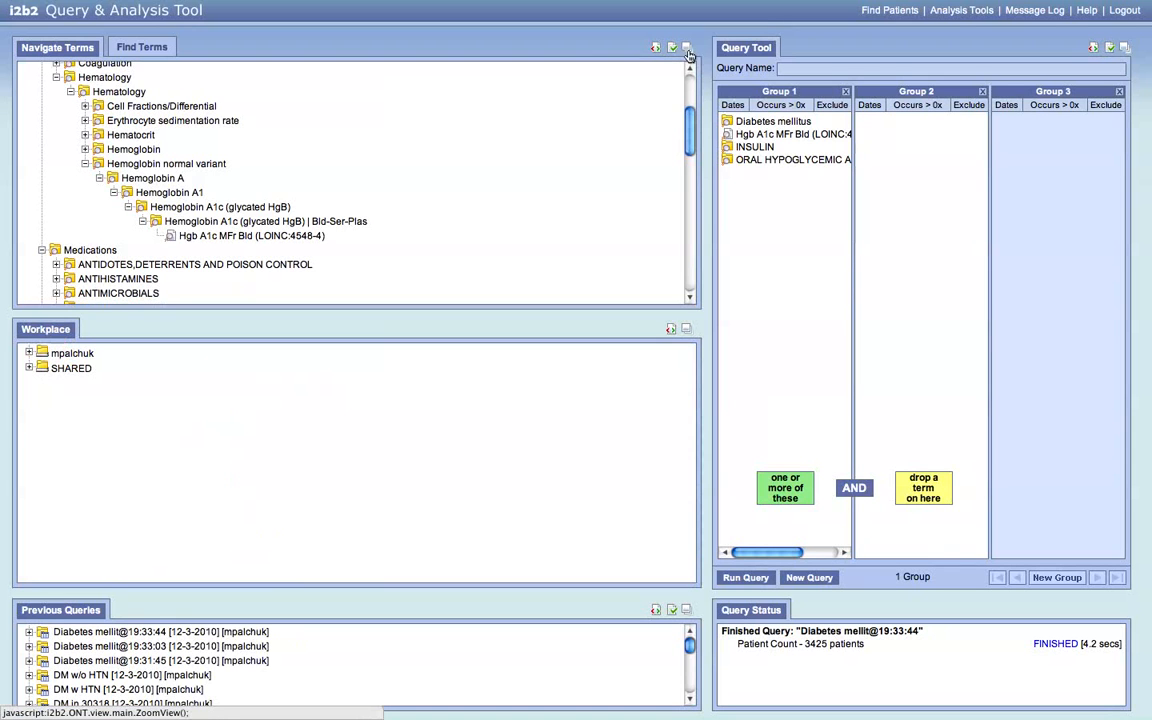
pyautogui.scroll(5, 566, 143)
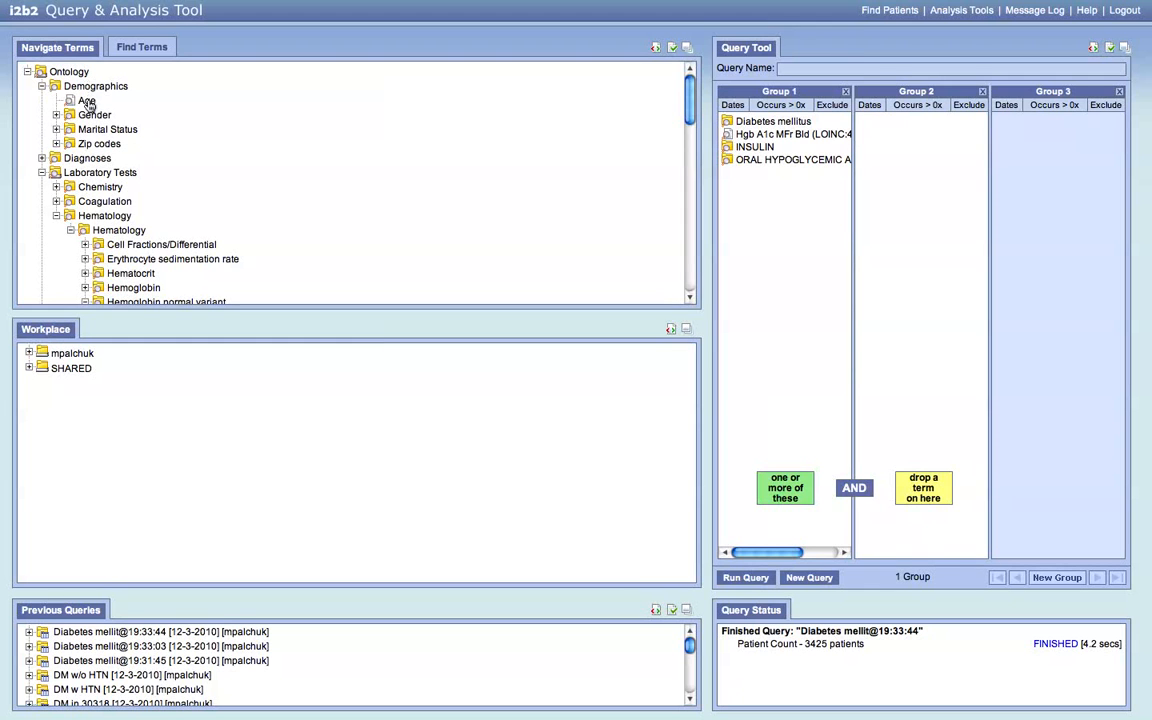
pyautogui.click(56, 143)
pyautogui.scroll(-5, 339, 168)
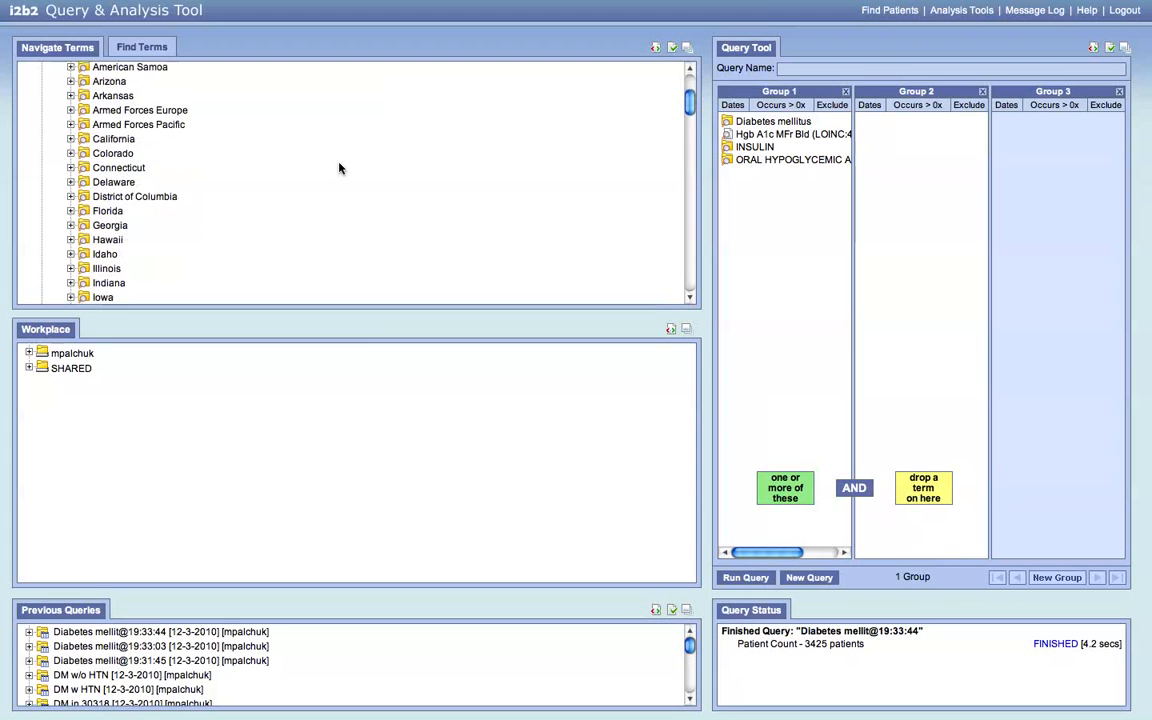
pyautogui.click(114, 226)
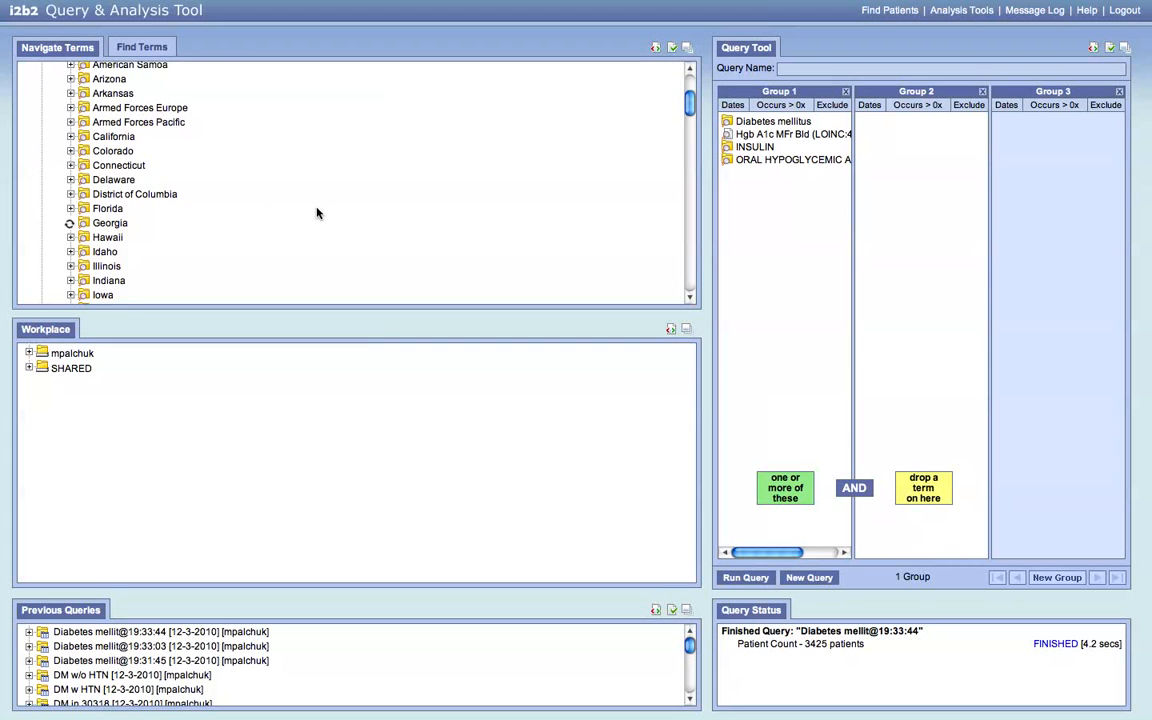
pyautogui.scroll(-8, 316, 213)
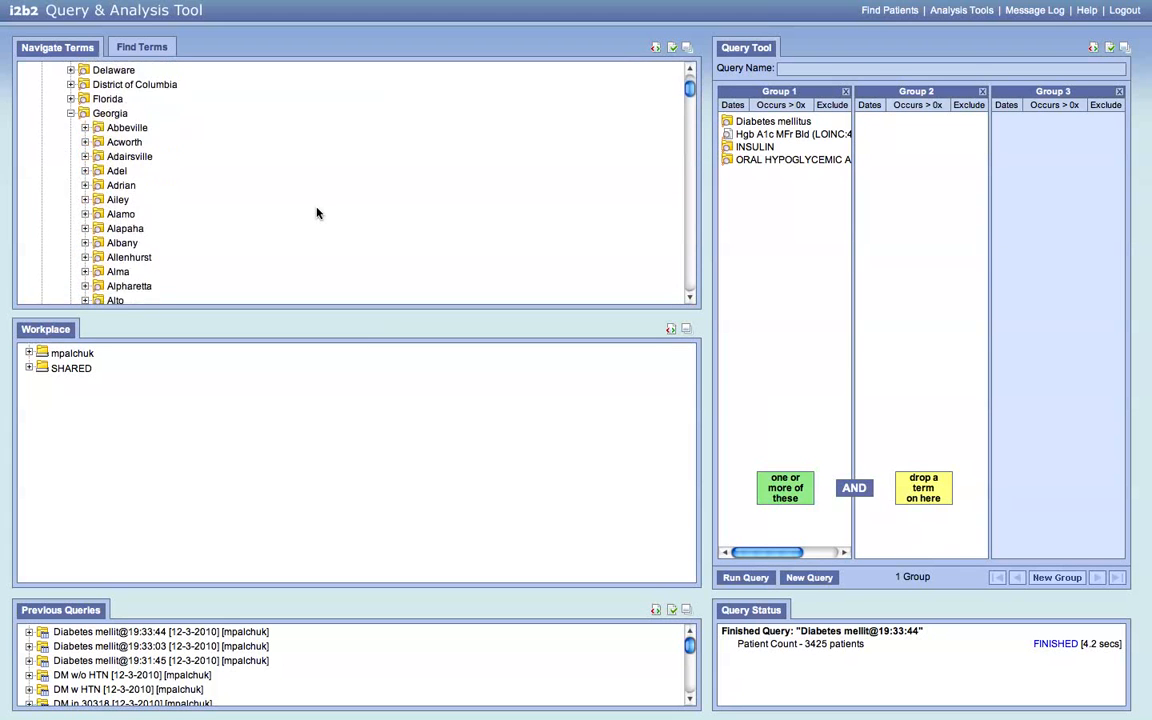
pyautogui.scroll(-2, 316, 213)
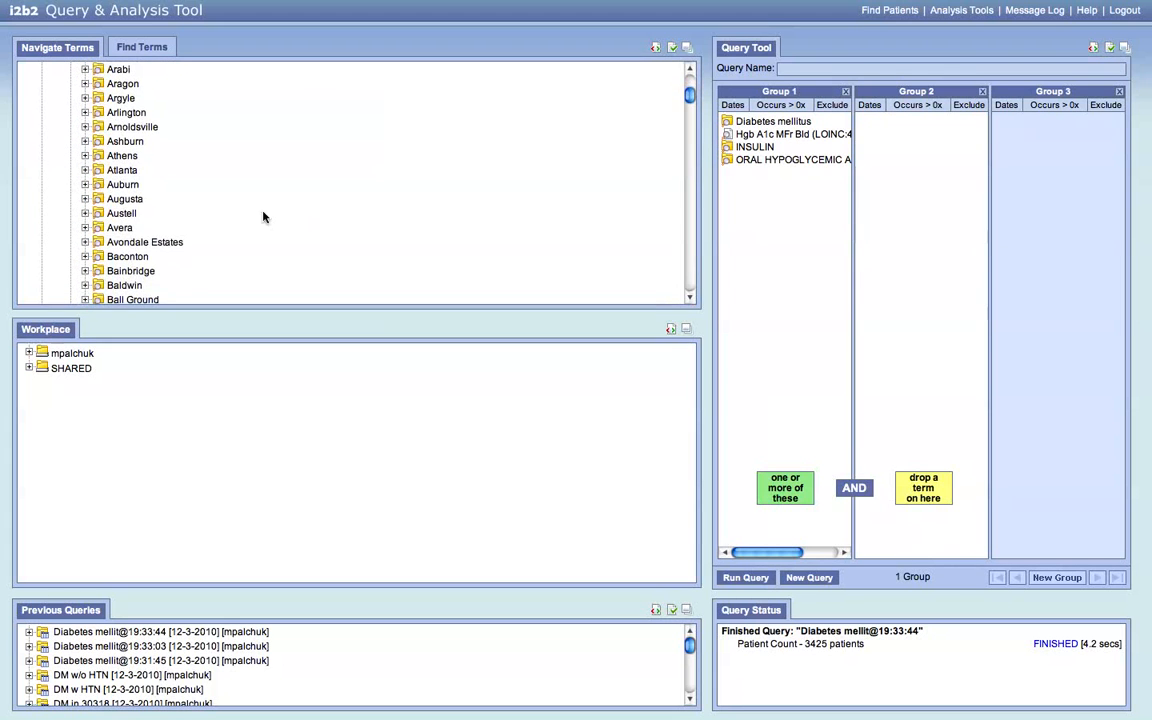
pyautogui.click(124, 172)
pyautogui.scroll(-3, 346, 163)
pyautogui.scroll(-2, 346, 163)
pyautogui.moveTo(133, 282); pyautogui.dragTo(933, 147)
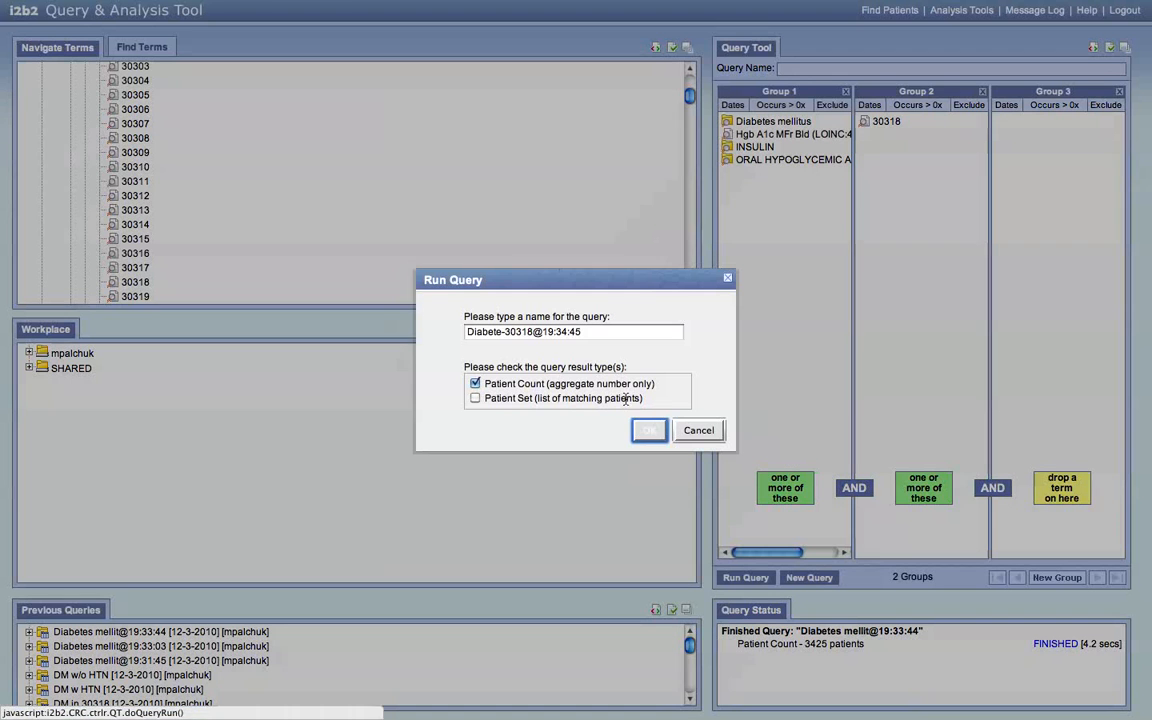
# - Run the diabetes query restricted to zip 30318 for a patient count only, returning 198 patients
pyautogui.click(648, 431)
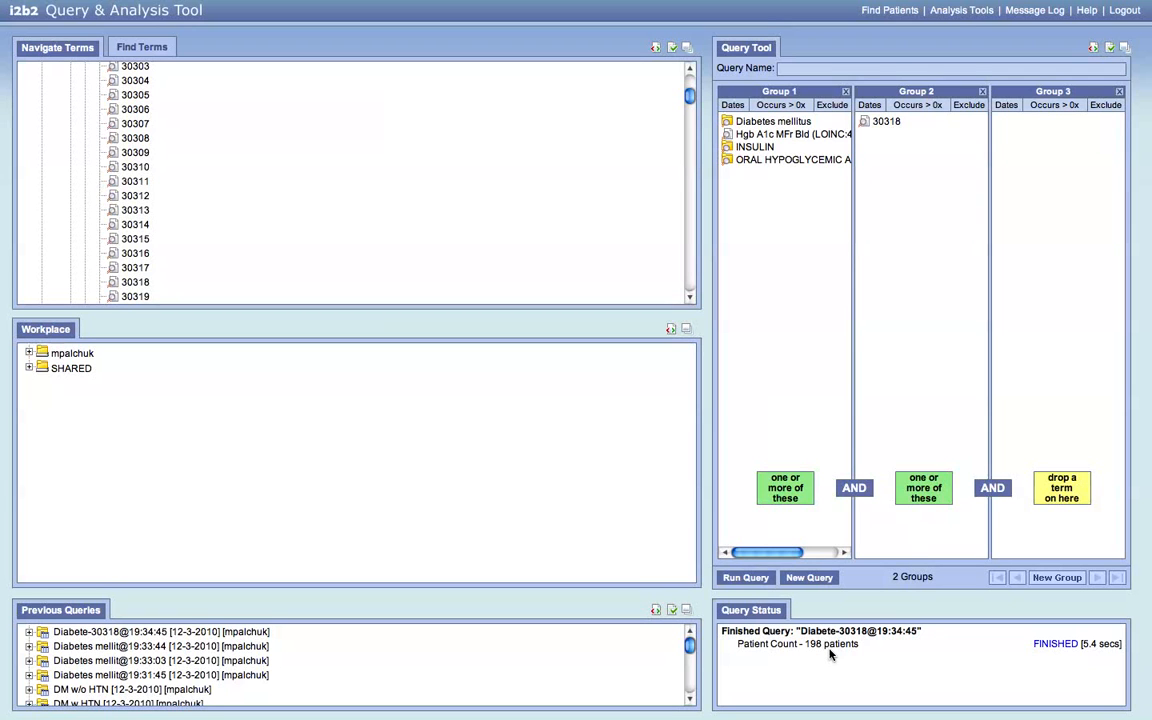
# - Rerun the query named 'DM in 30318', requesting a Patient Set as well as the count
pyautogui.click(757, 580)
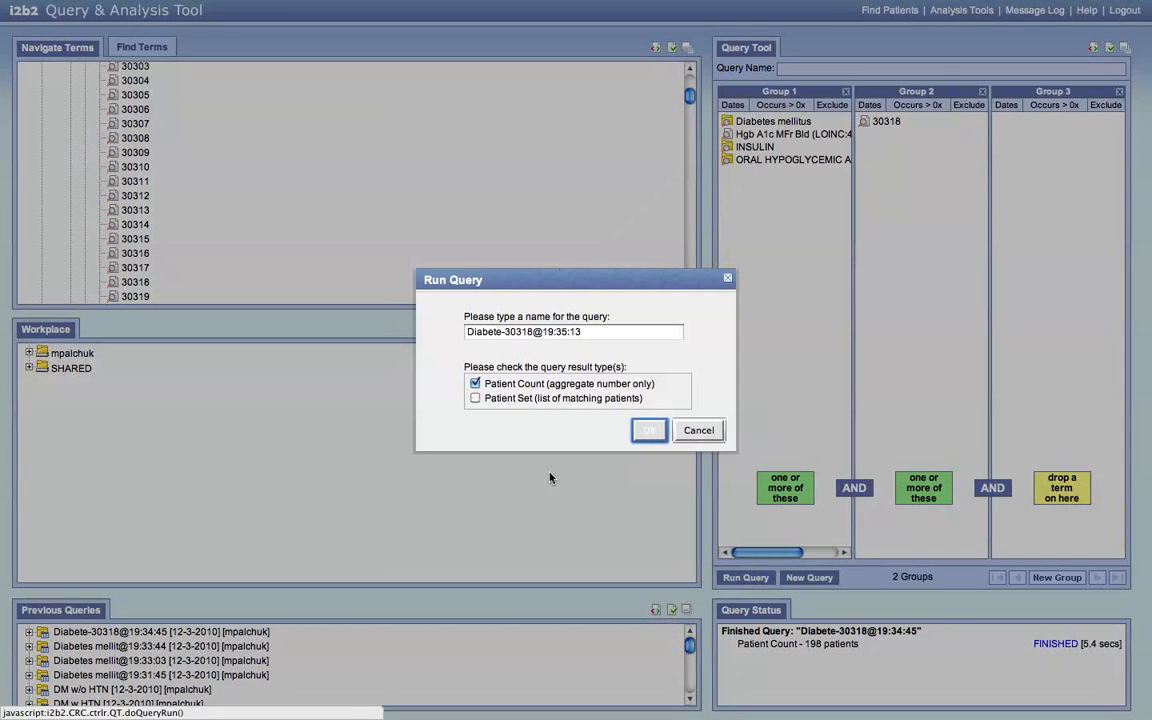
pyautogui.click(476, 399)
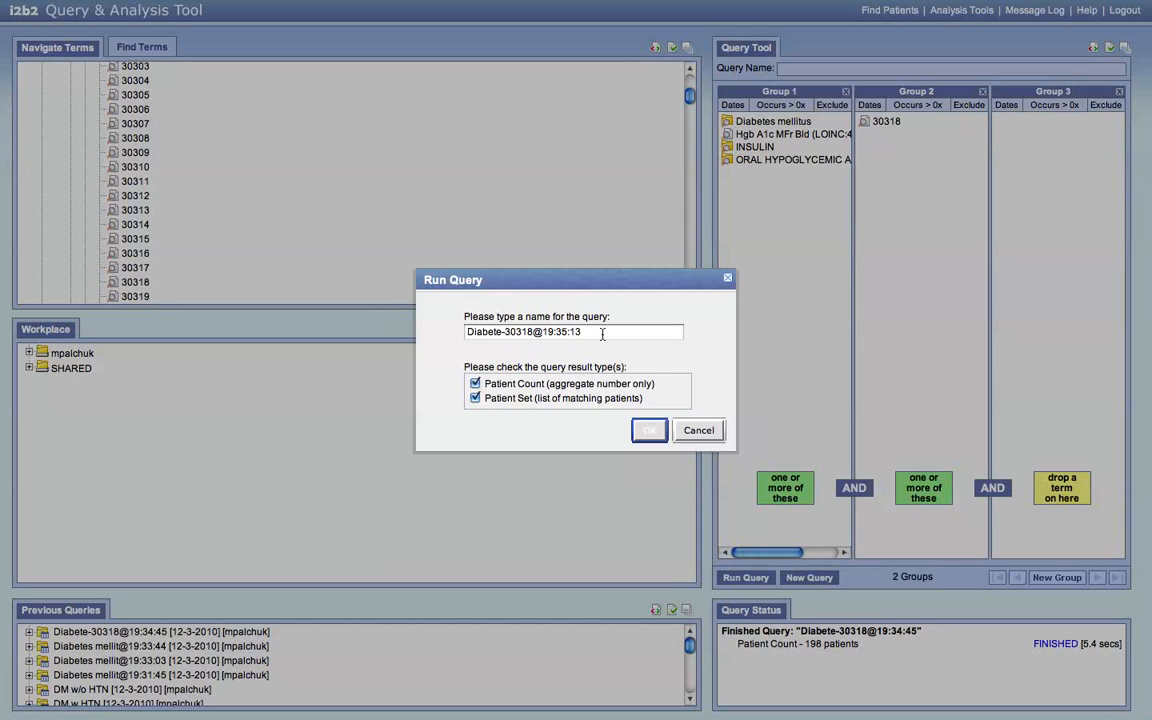
pyautogui.moveTo(602, 333); pyautogui.dragTo(540, 300)
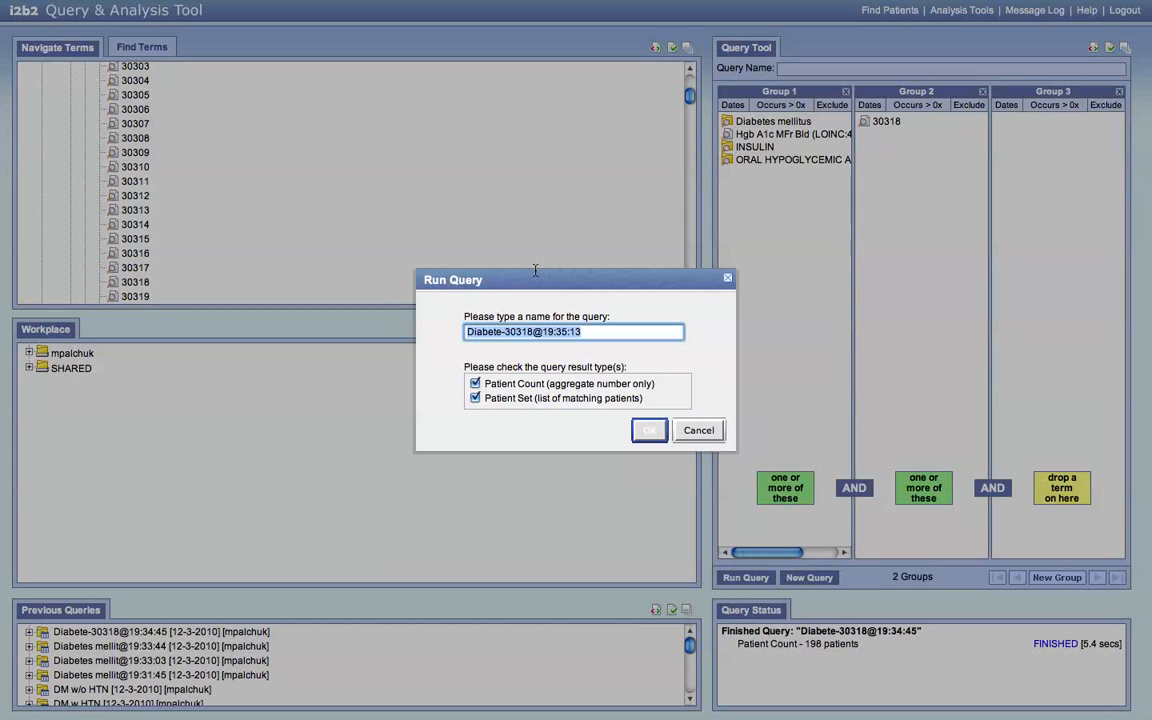
pyautogui.write('DM in 30318')
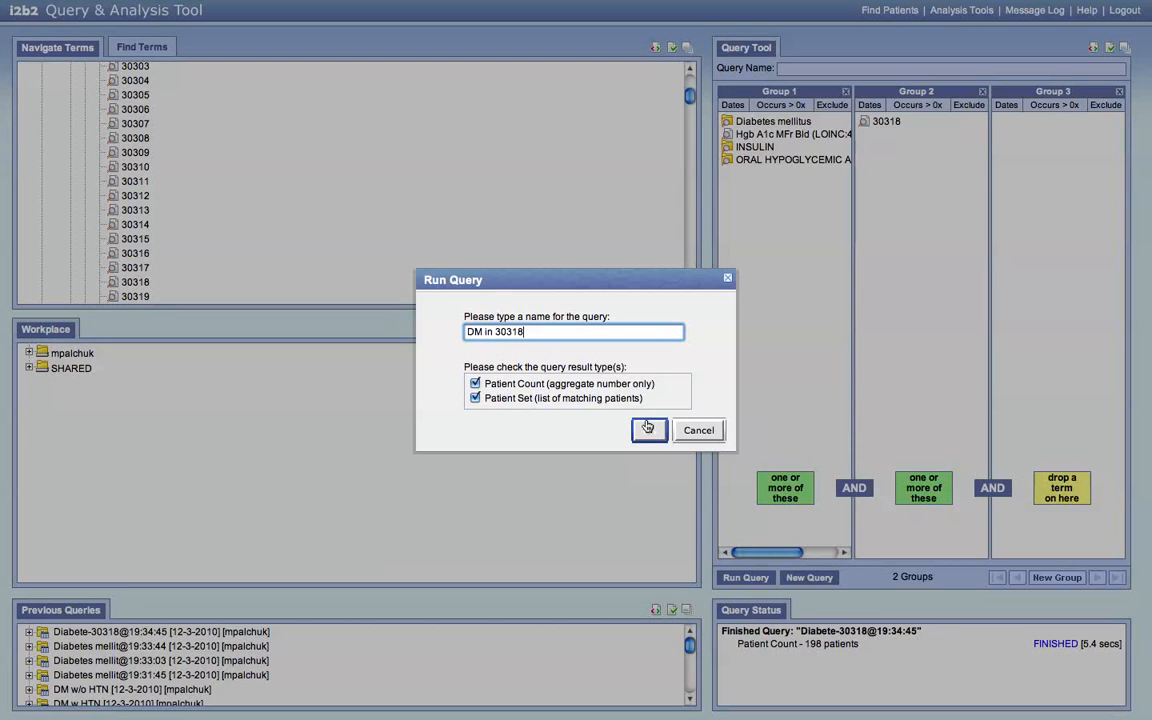
pyautogui.click(650, 431)
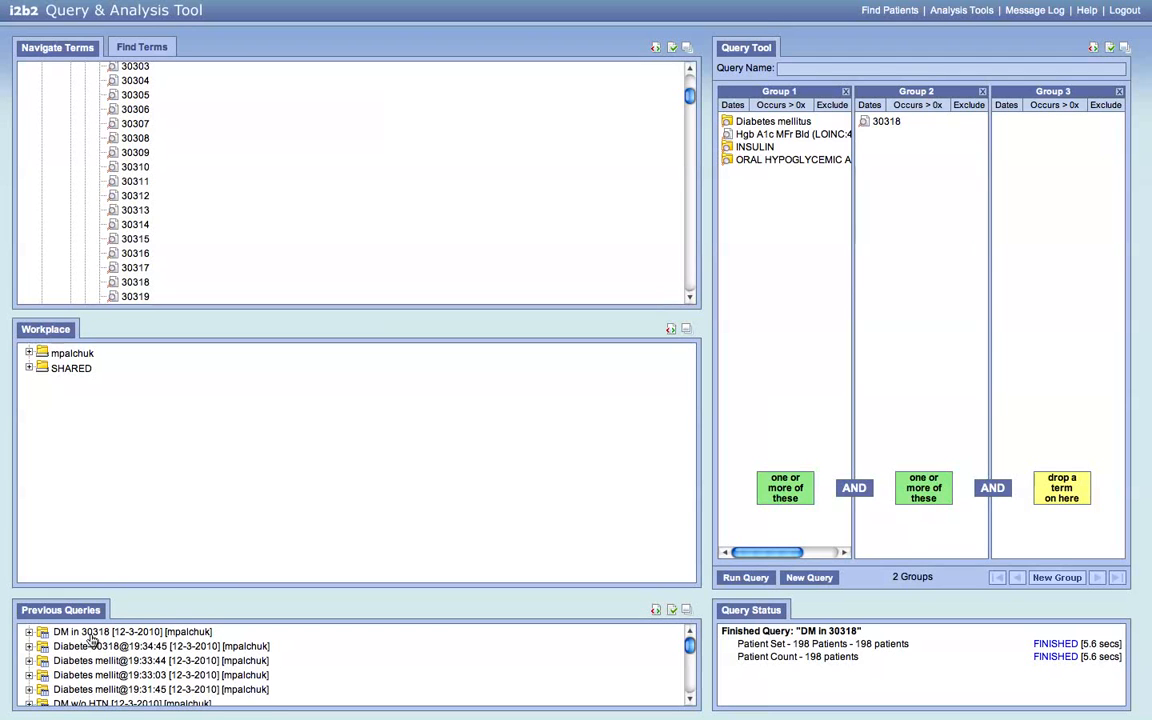
# - Expand DM in 30318's results, then switch to Analysis Tools and scroll to Demographics
pyautogui.click(29, 632)
pyautogui.click(43, 646)
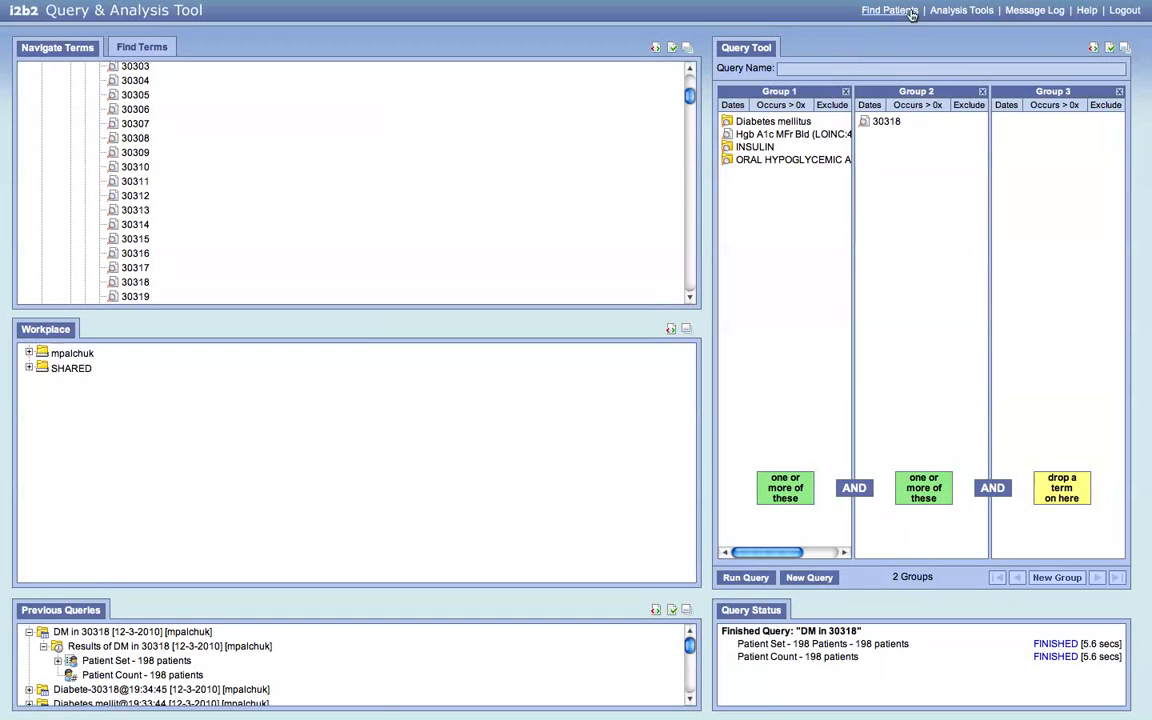
pyautogui.click(962, 12)
pyautogui.scroll(-5, 641, 659)
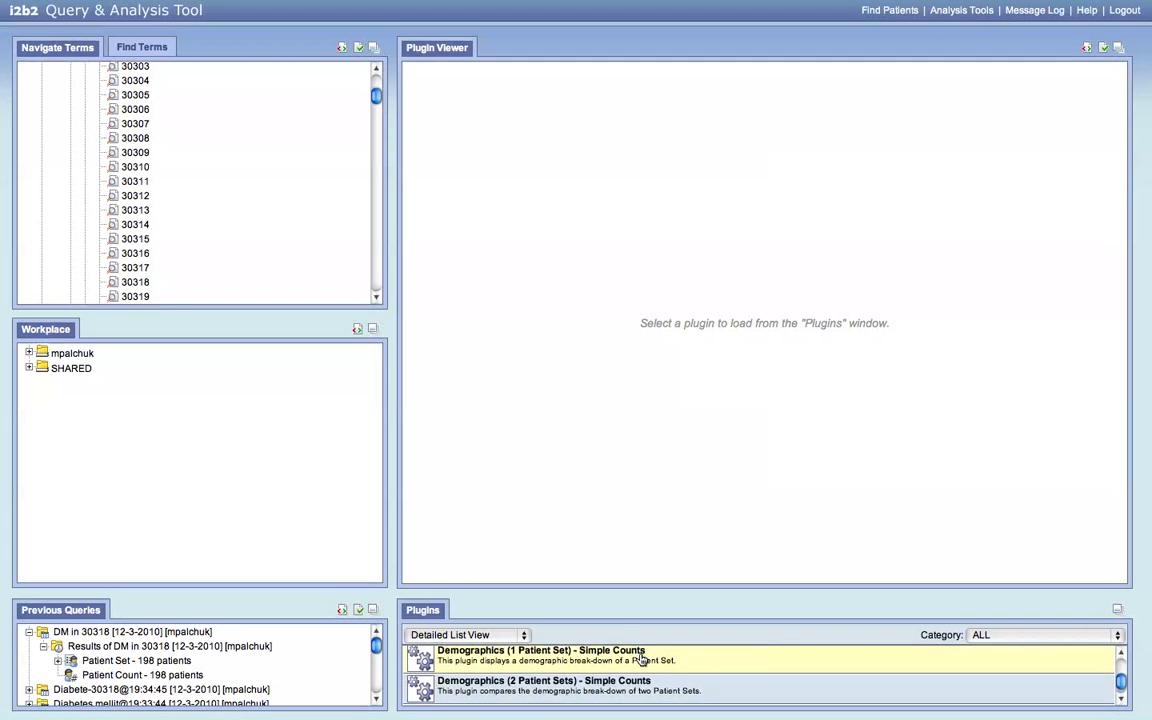
# - Load the 198-patient DM in 30318 set into Demographics (1 Patient Set) and view its results
pyautogui.click(497, 668)
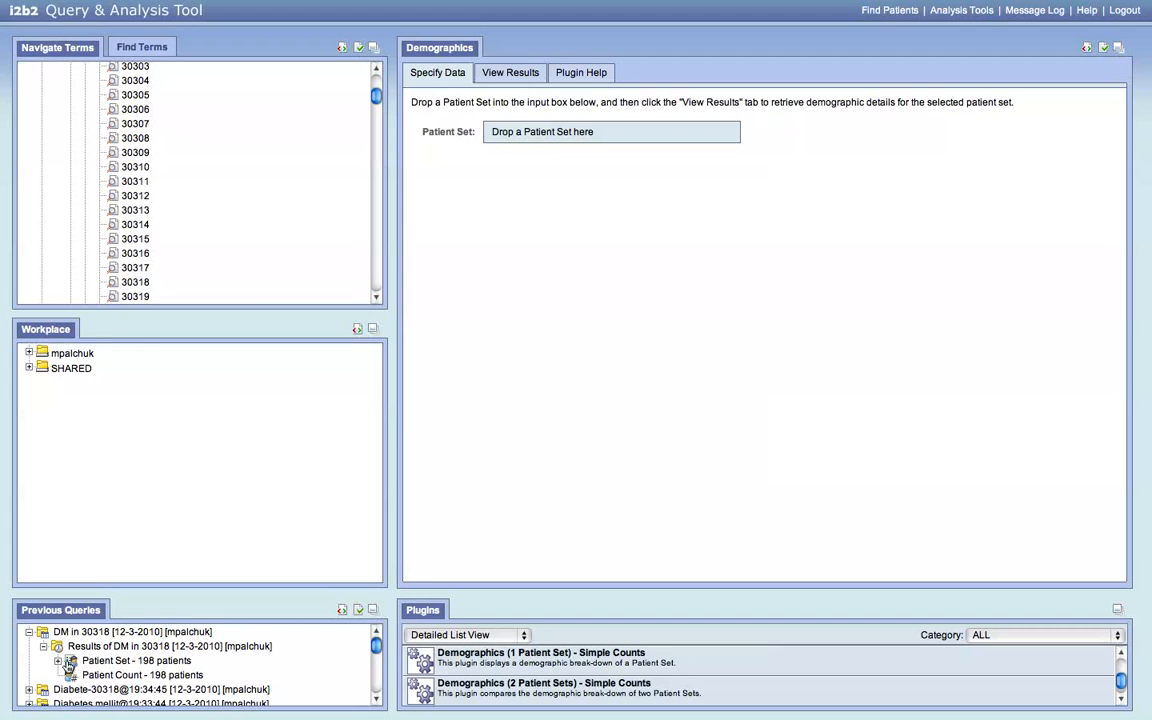
pyautogui.moveTo(67, 665); pyautogui.dragTo(556, 132)
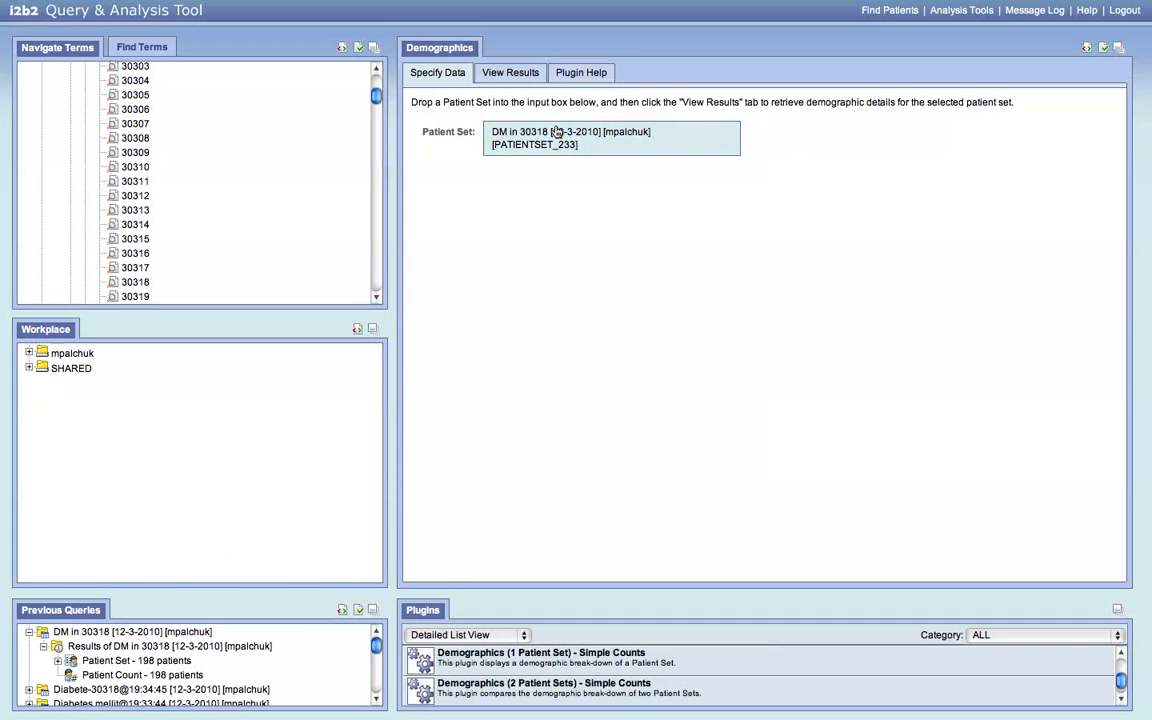
pyautogui.click(514, 80)
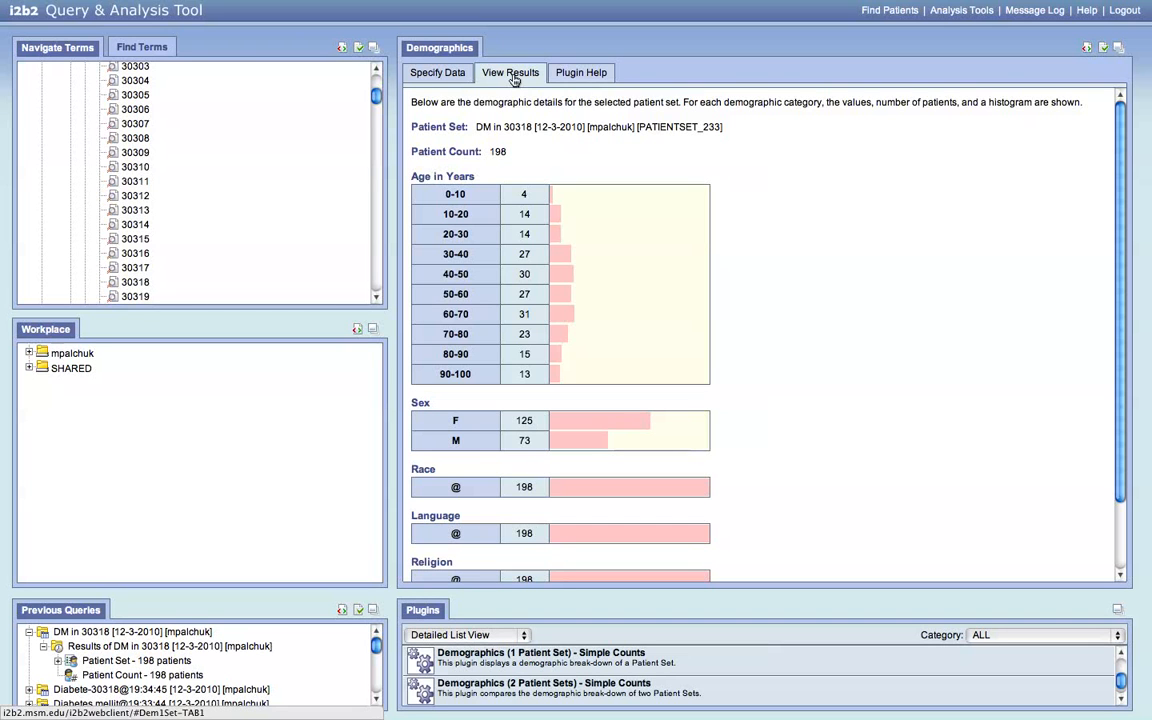
pyautogui.scroll(10, 303, 283)
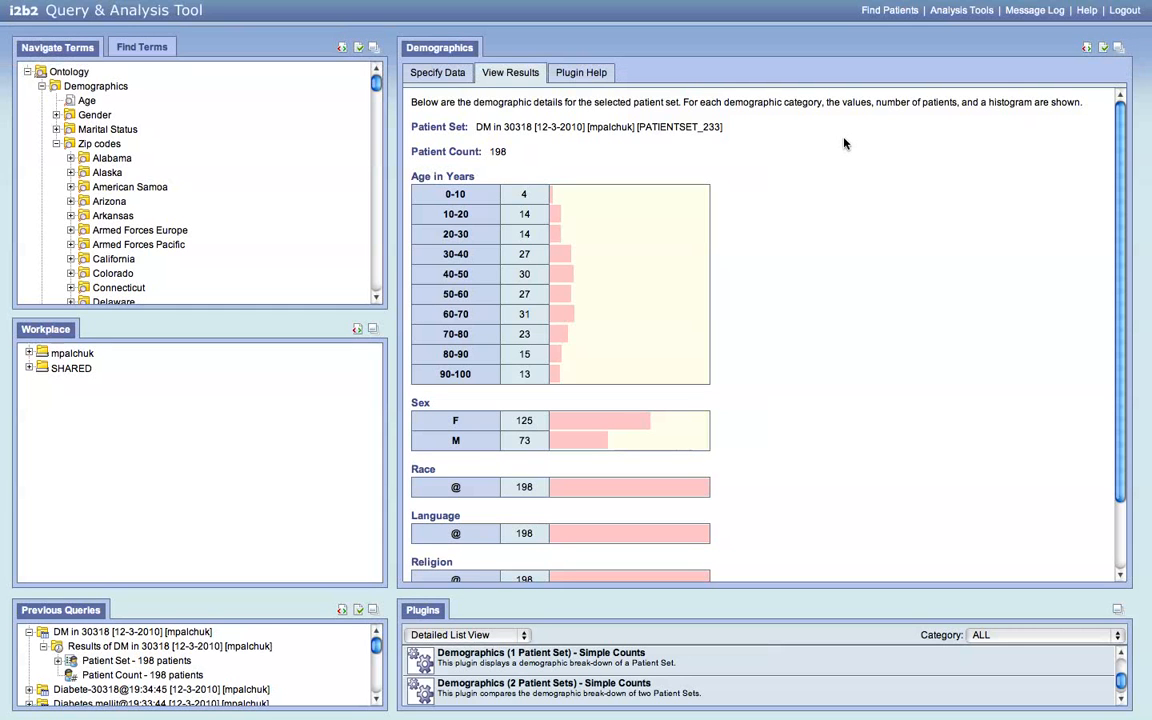
# - Add HYPERTENSIVE DISEASE from Problems > Diseases of the Circulatory System as Group 3
pyautogui.click(888, 12)
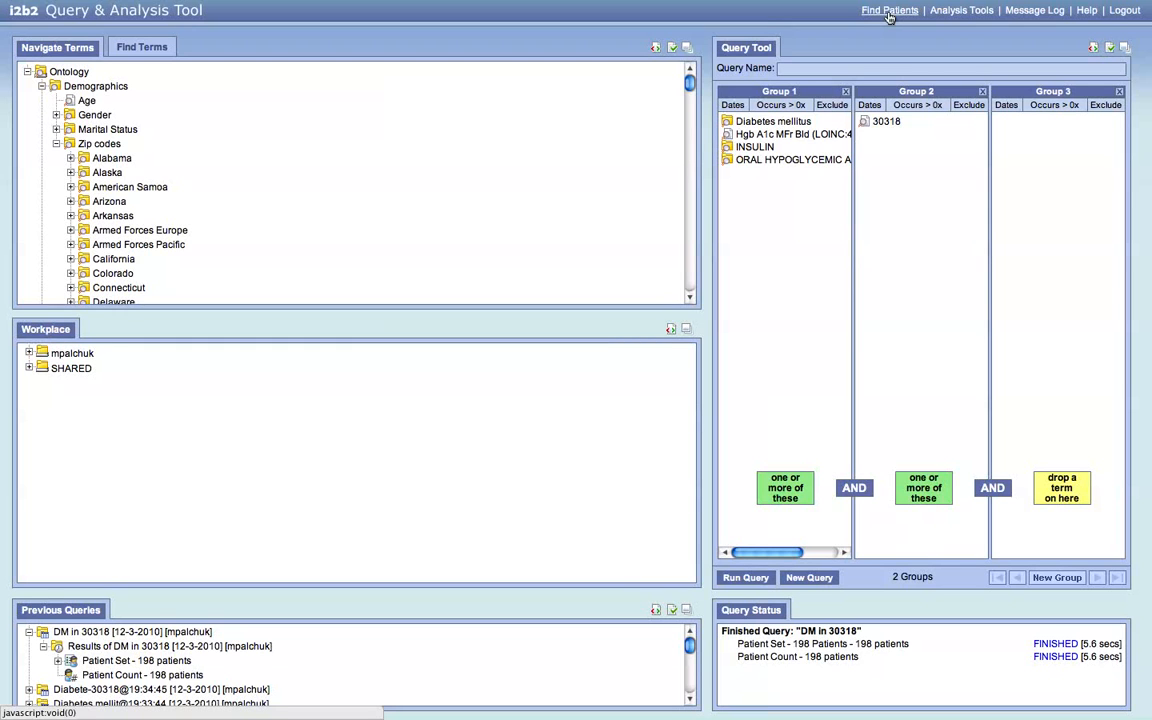
pyautogui.click(56, 143)
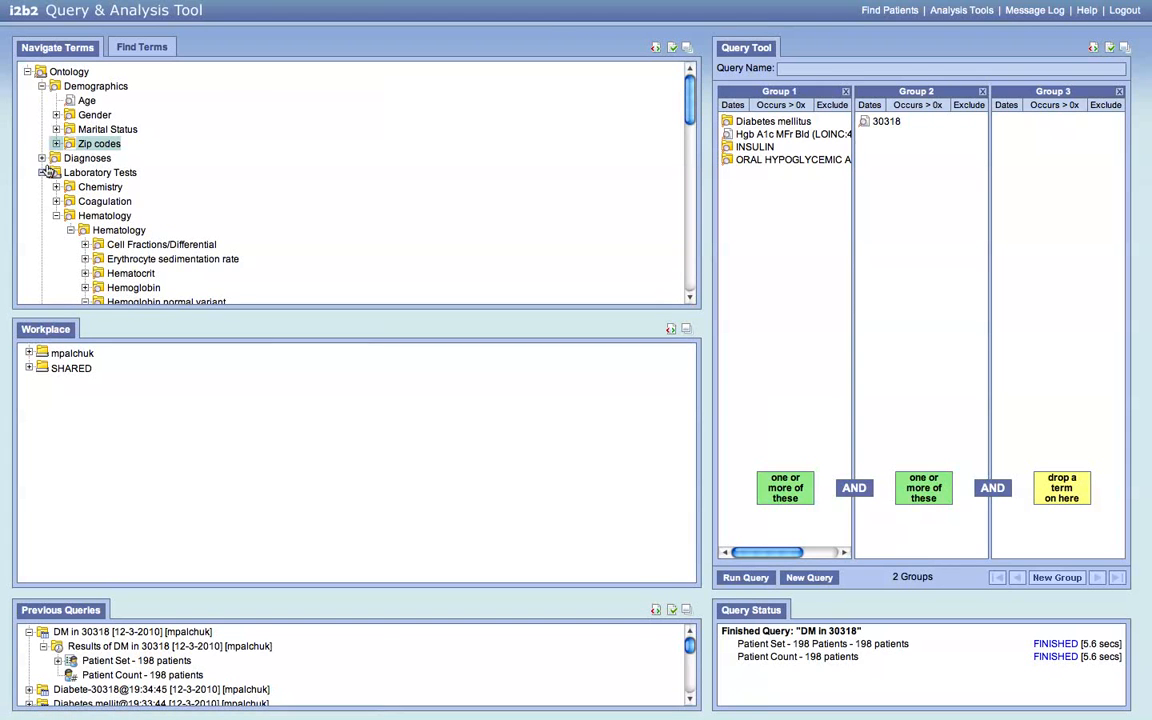
pyautogui.click(42, 172)
pyautogui.click(42, 187)
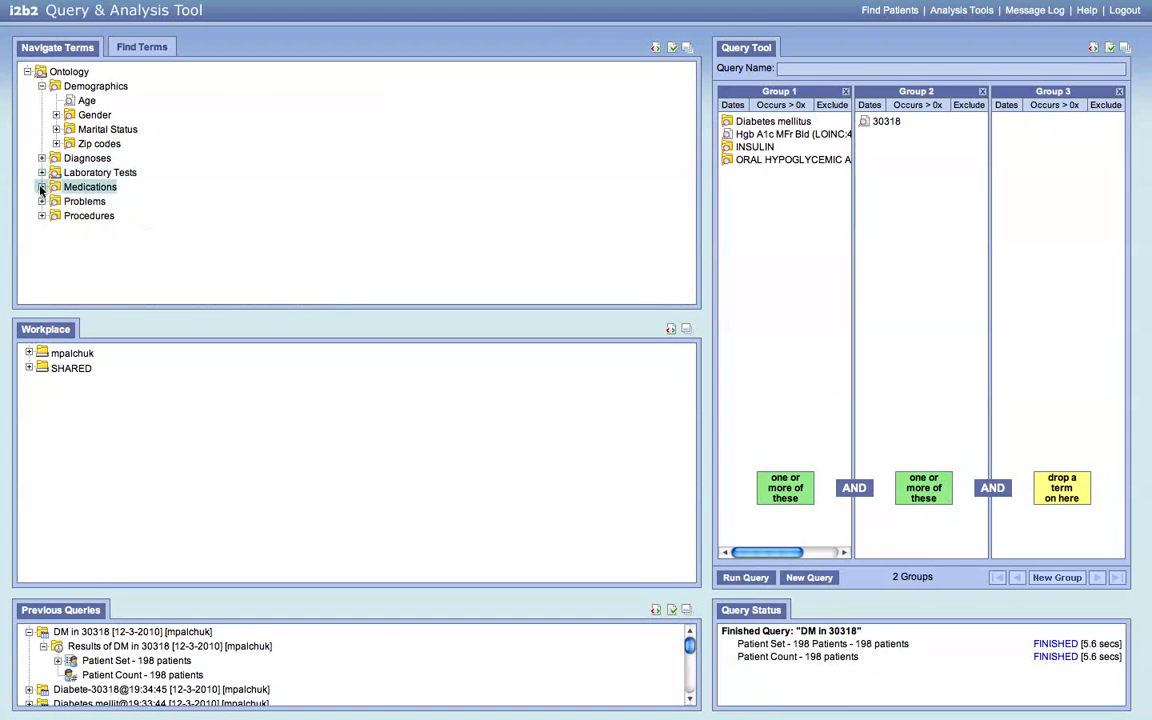
pyautogui.click(42, 201)
pyautogui.scroll(-3, 298, 149)
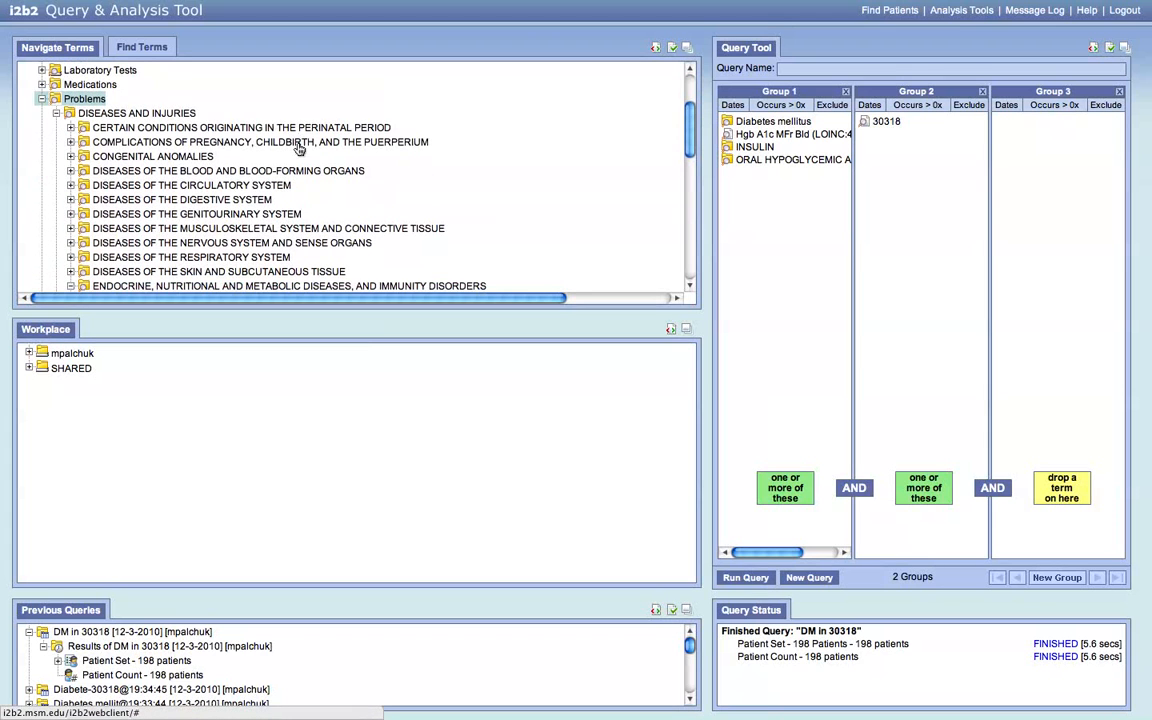
pyautogui.click(178, 186)
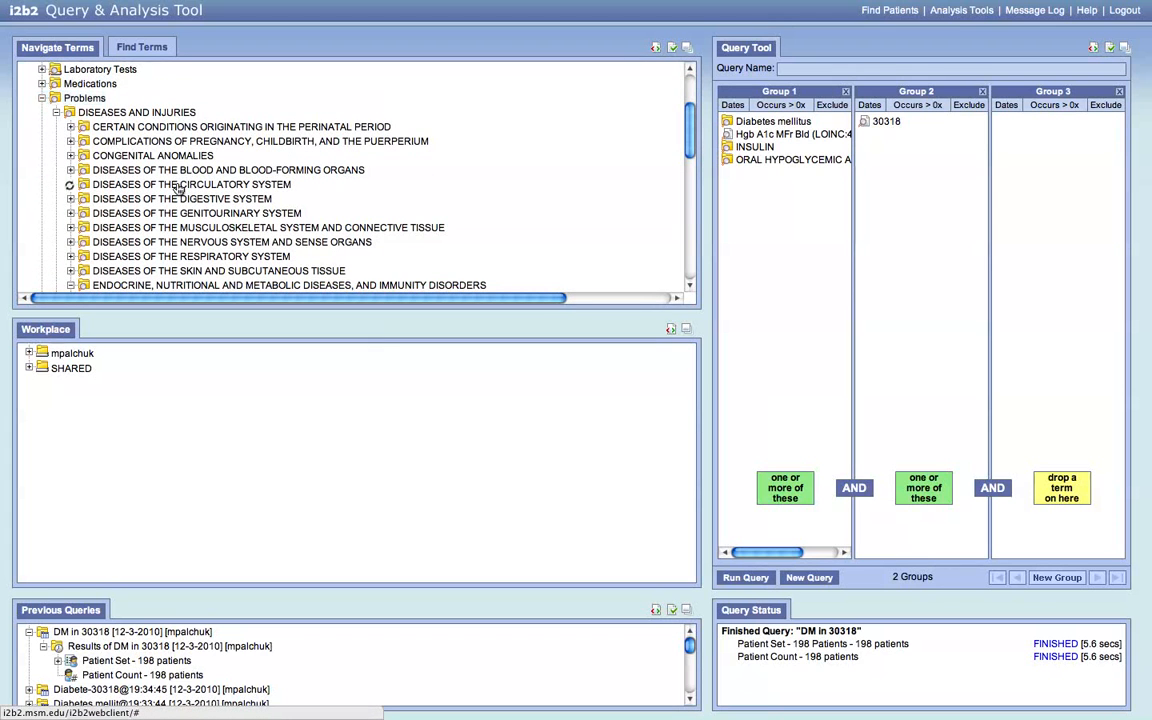
pyautogui.scroll(-1, 375, 181)
pyautogui.moveTo(160, 235); pyautogui.dragTo(1039, 137)
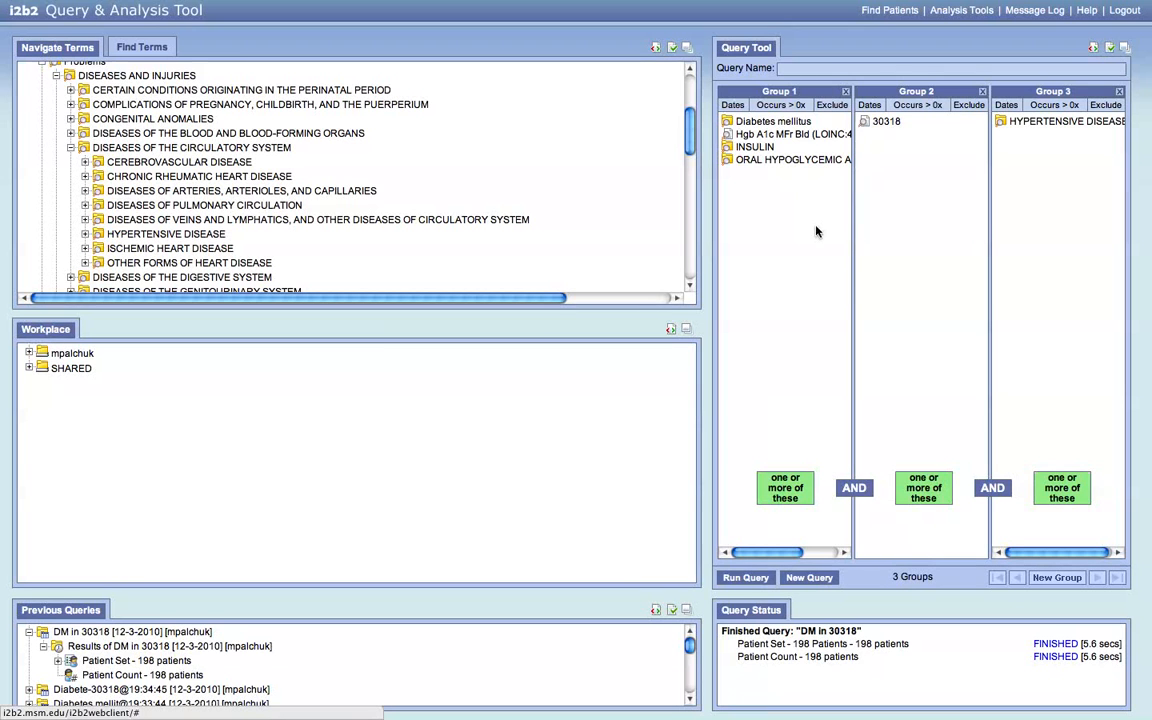
# - Run the three-group query as 'DM w HTN' with patient set and count, finding 91 patients
pyautogui.click(747, 579)
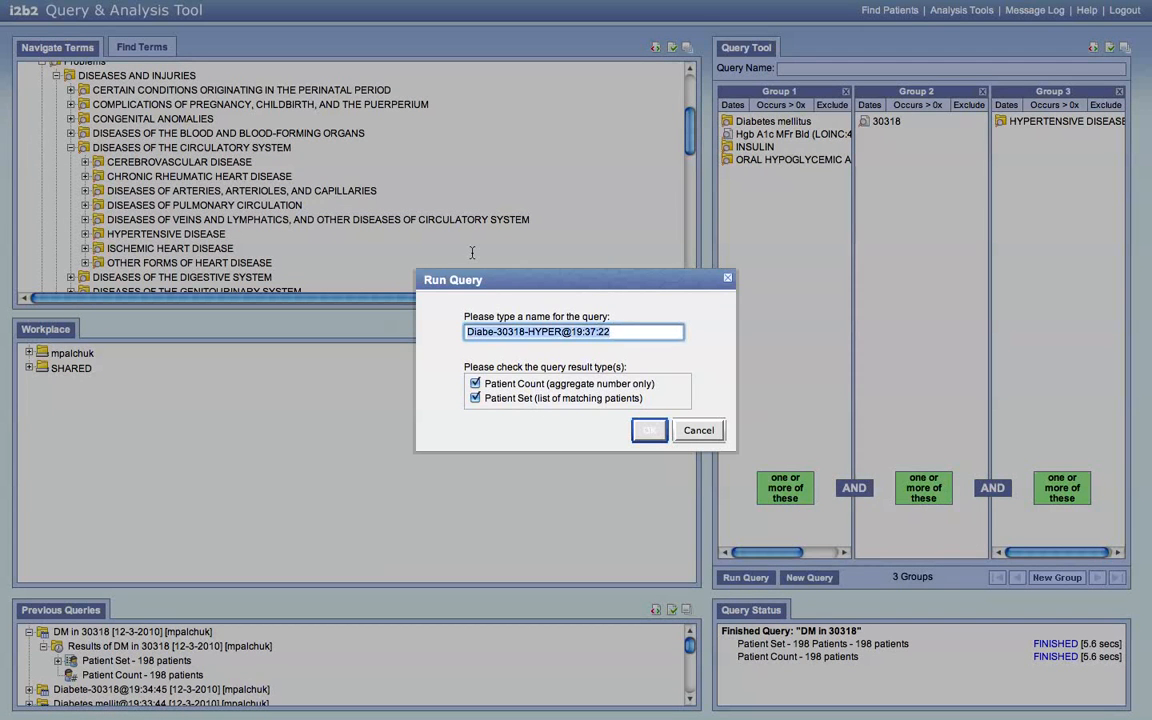
pyautogui.write('DM')
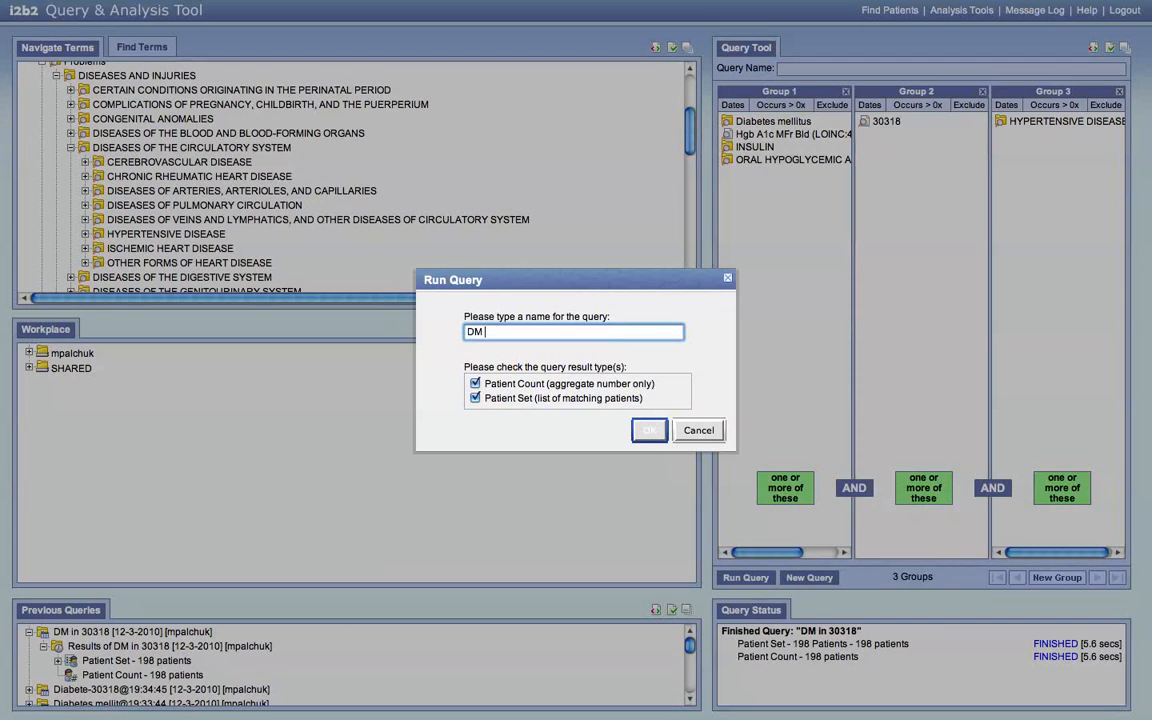
pyautogui.write(' w HTN')
pyautogui.click(649, 431)
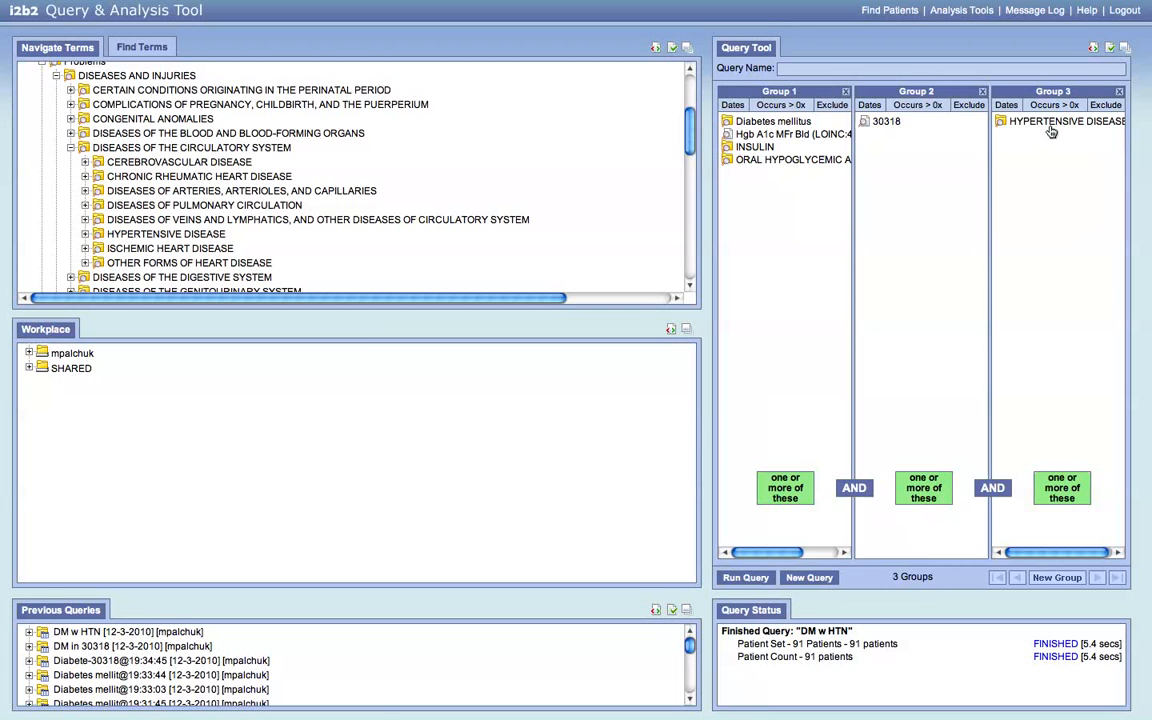
# - Set Group 3 (HYPERTENSIVE DISEASE) to Exclude so it requires none of these
pyautogui.click(1110, 107)
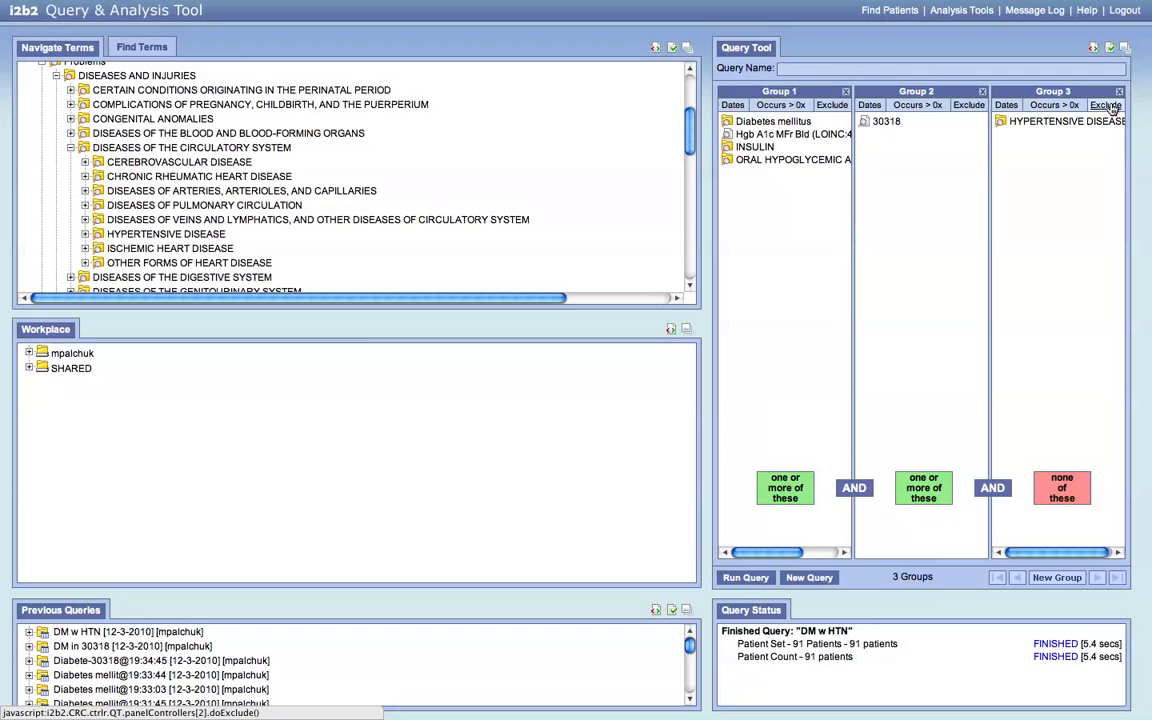
pyautogui.moveTo(995, 488)
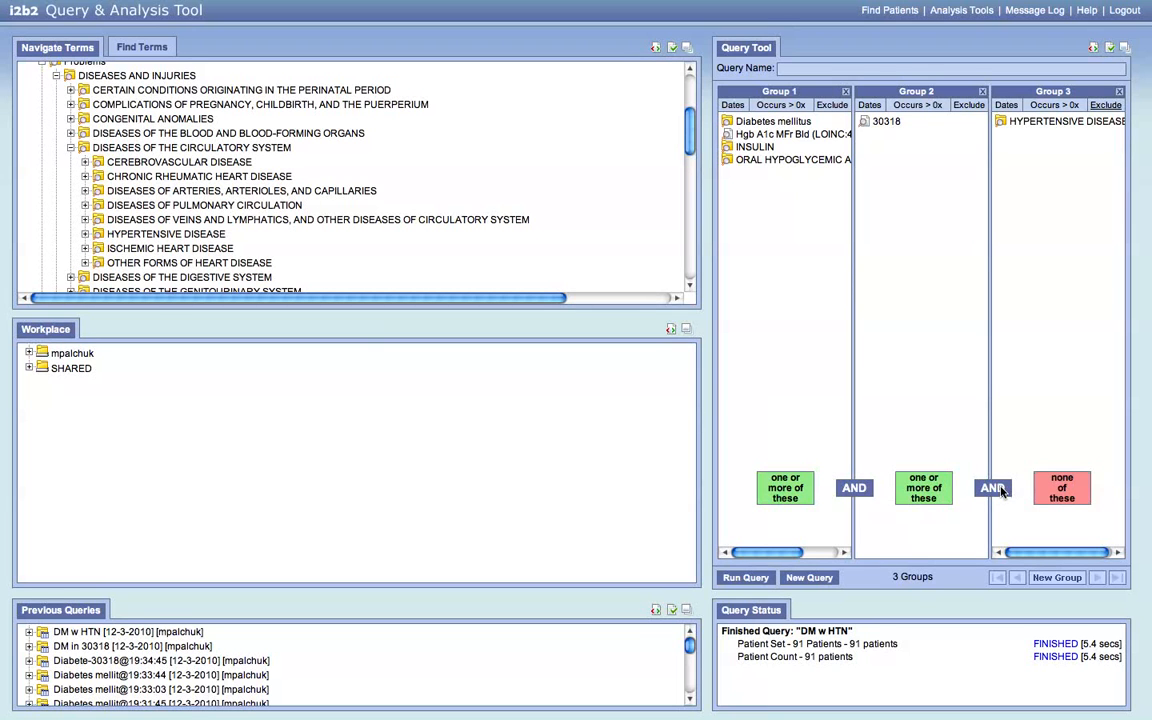
# - Run the exclusion query under the name 'DM w/o HTN', finding 107 patients
pyautogui.click(735, 580)
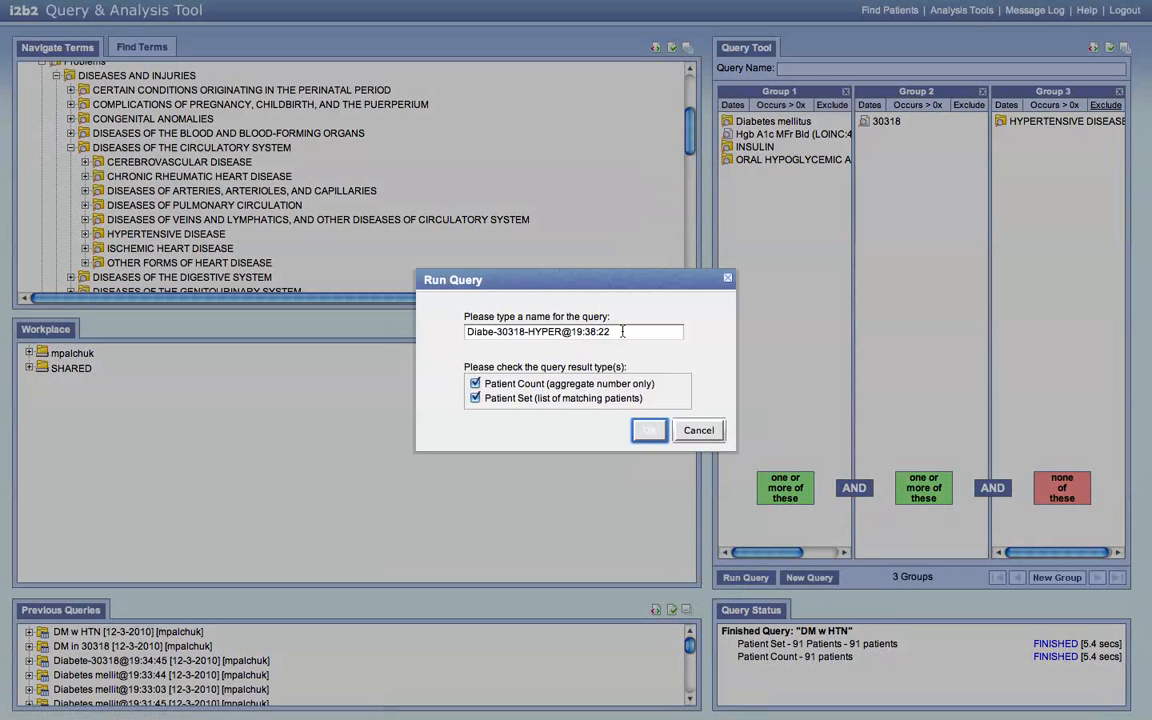
pyautogui.write('DM')
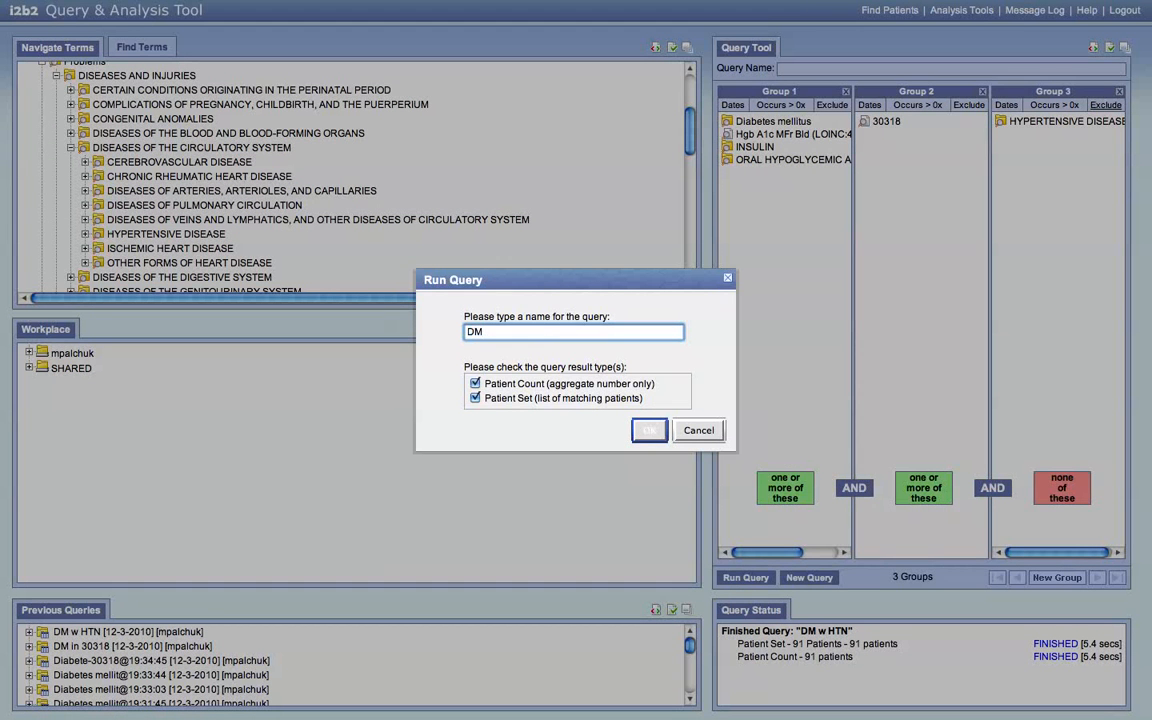
pyautogui.write(' w/o HTN')
pyautogui.click(648, 432)
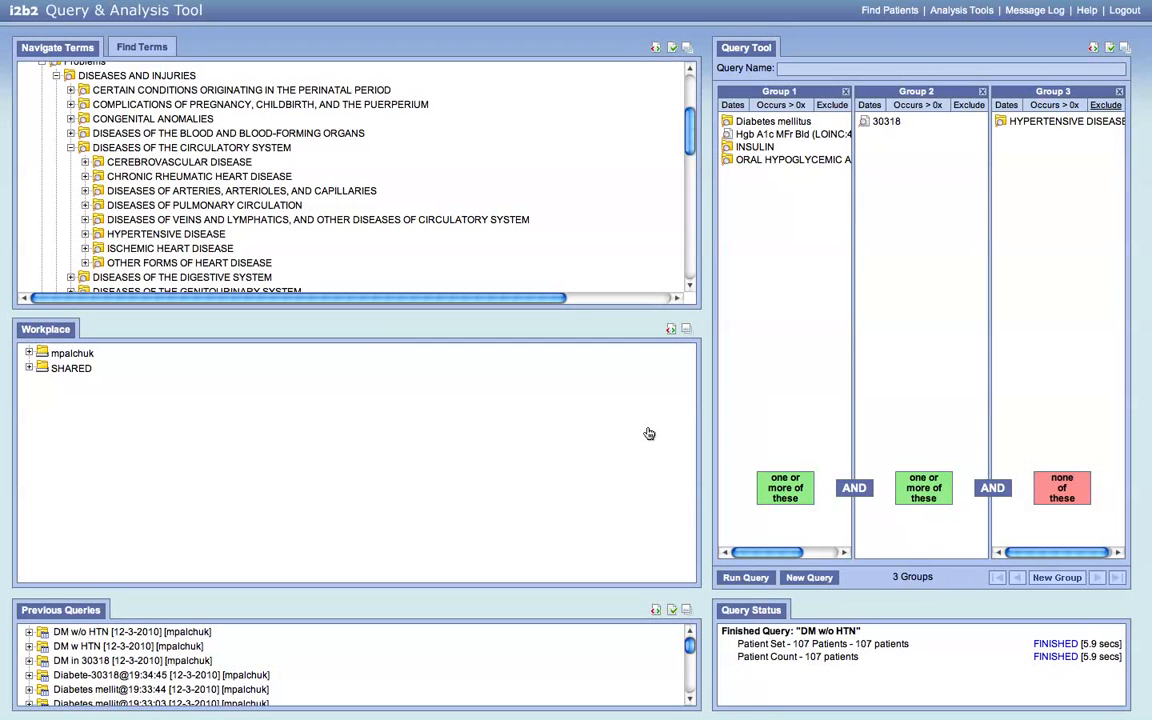
# - Go to Analysis Tools and choose the Demographics (2 Patient Sets) plugin
pyautogui.click(951, 12)
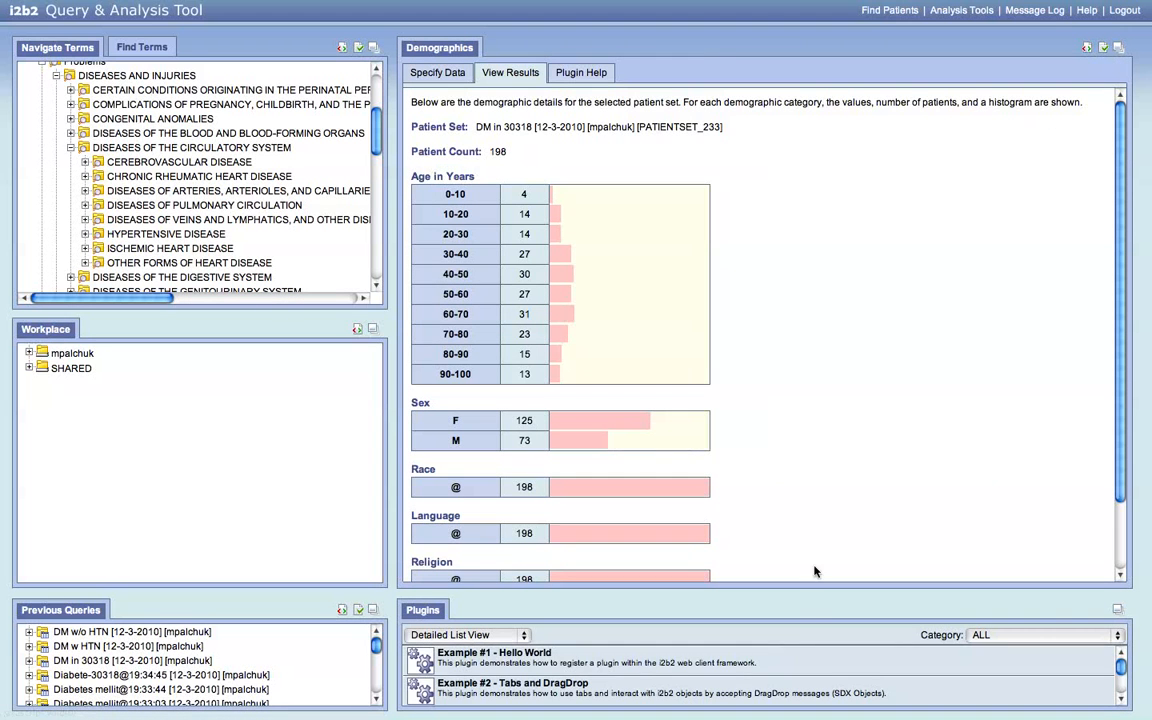
pyautogui.scroll(-5, 788, 674)
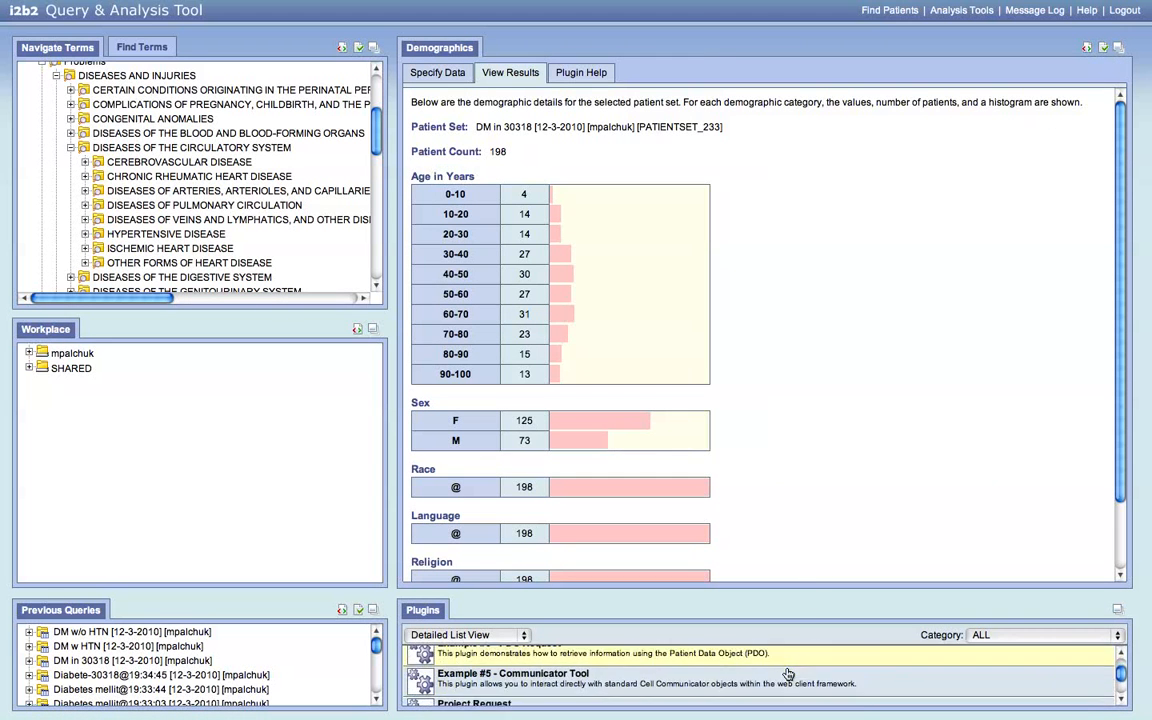
pyautogui.scroll(-1, 788, 674)
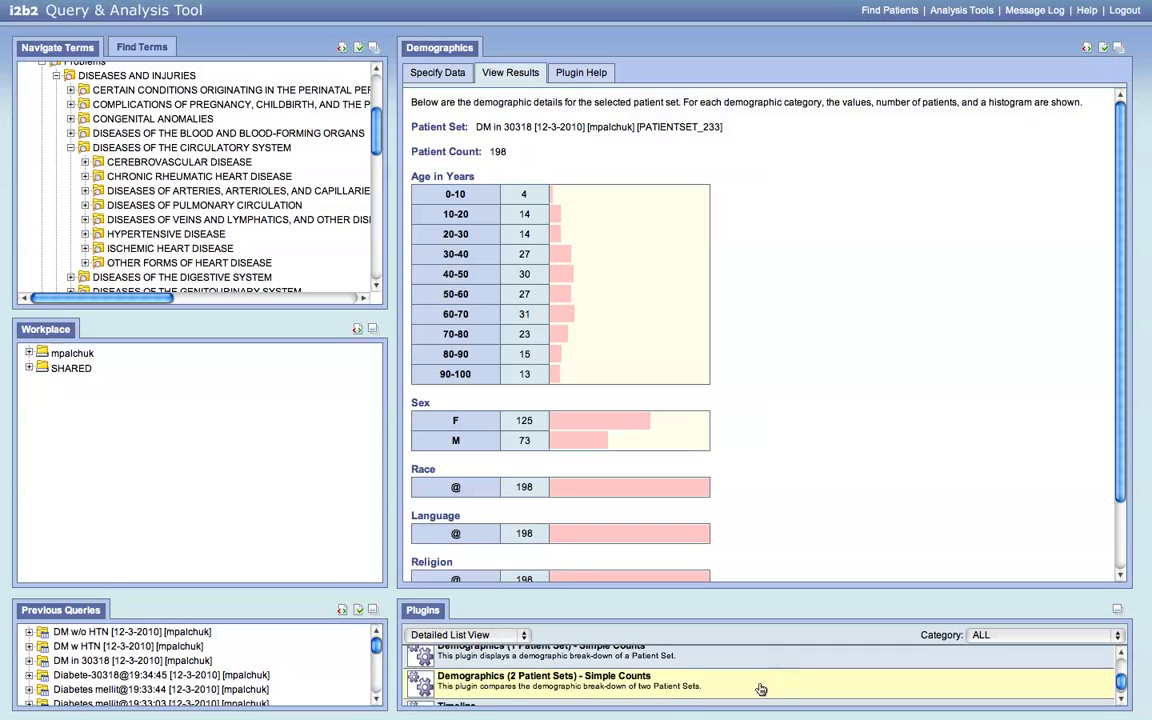
pyautogui.click(601, 688)
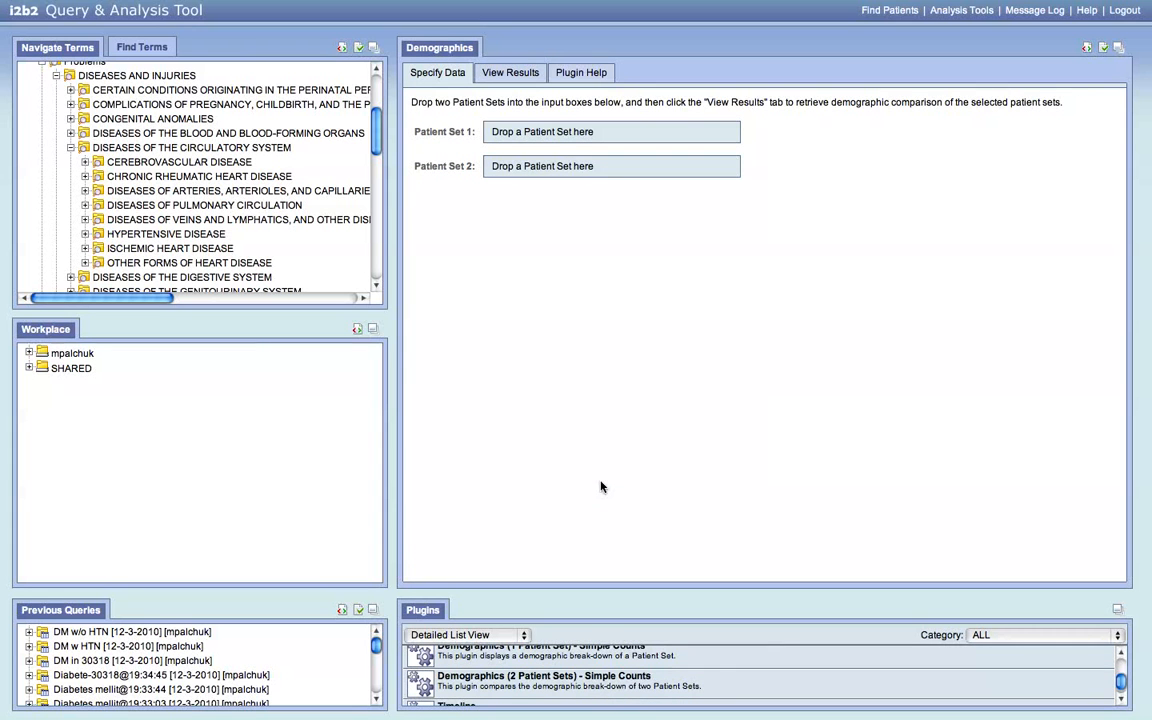
# - Drop DM w HTN (91 patients) as Patient Set 1 and DM w/o HTN (107) as Patient Set 2
pyautogui.click(29, 646)
pyautogui.click(42, 661)
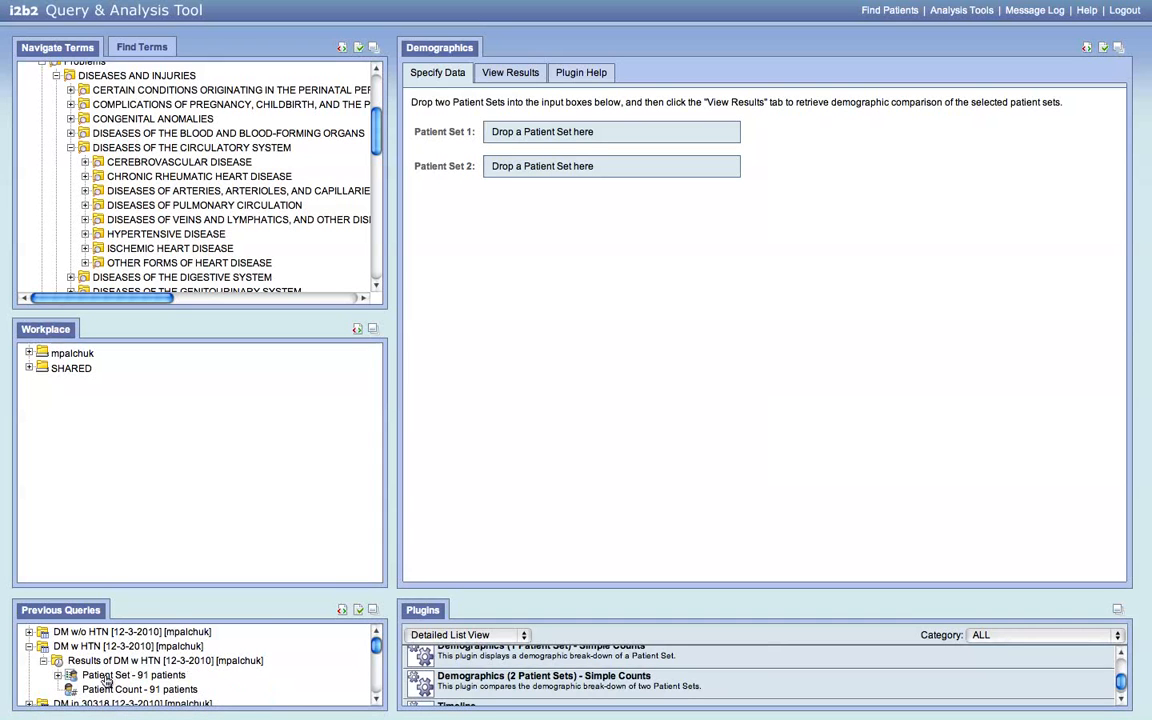
pyautogui.moveTo(100, 675); pyautogui.dragTo(534, 137)
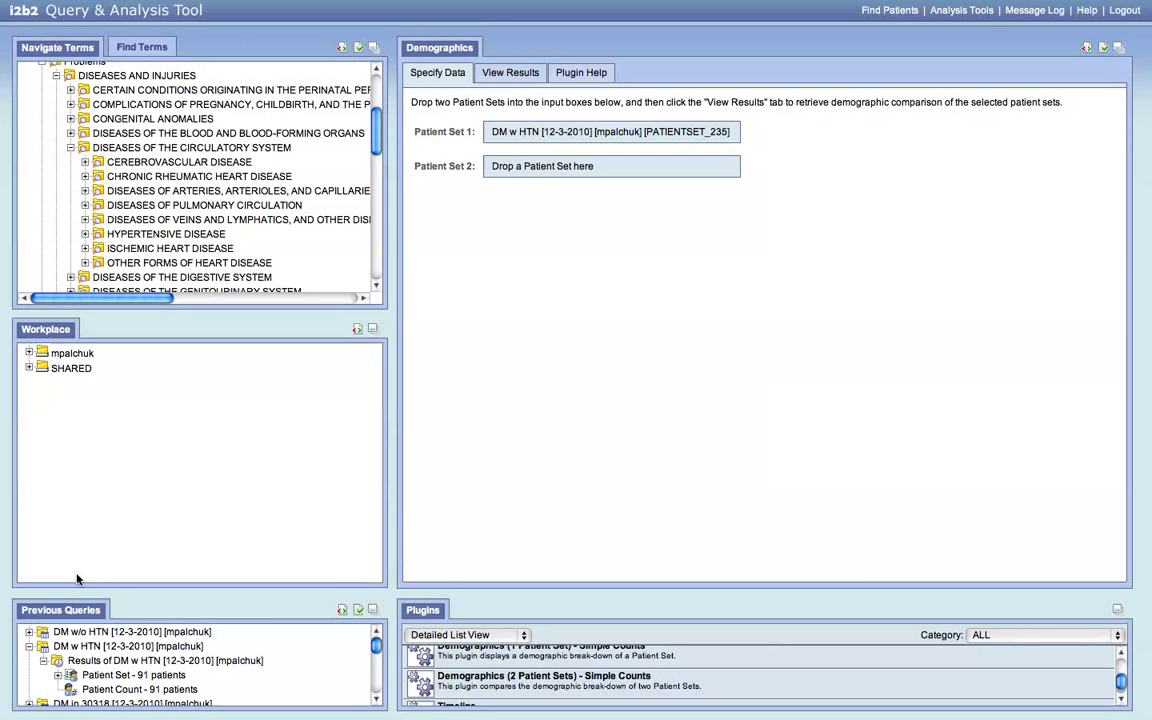
pyautogui.click(29, 632)
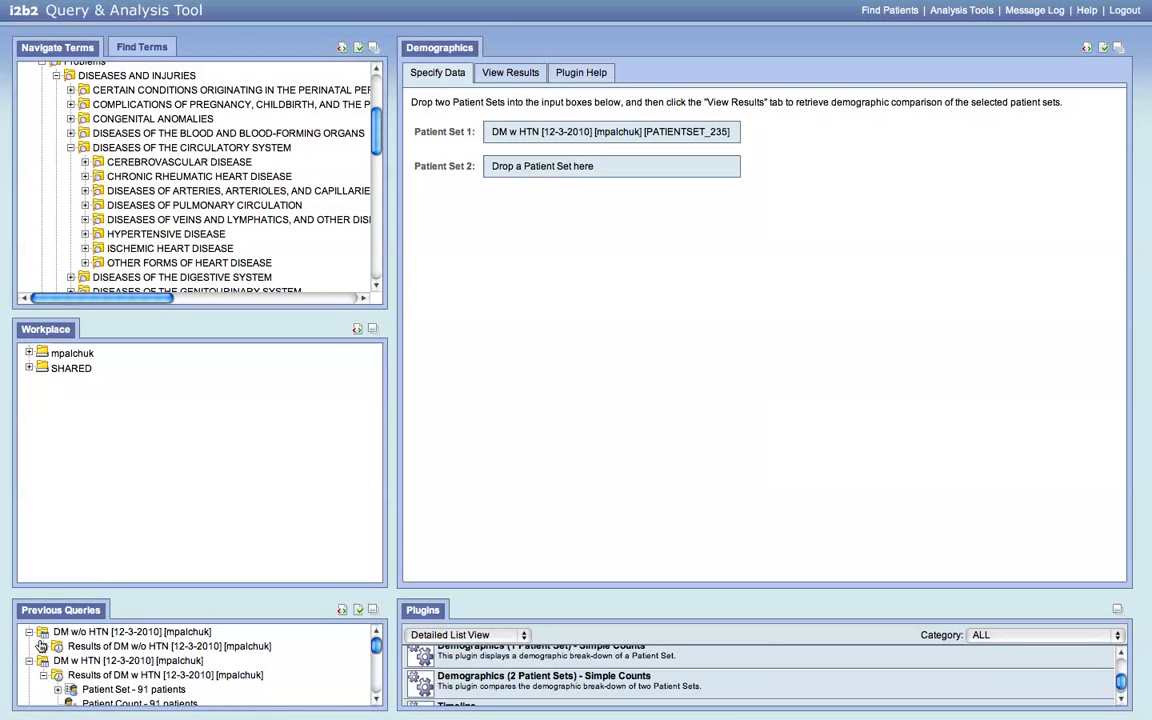
pyautogui.click(43, 646)
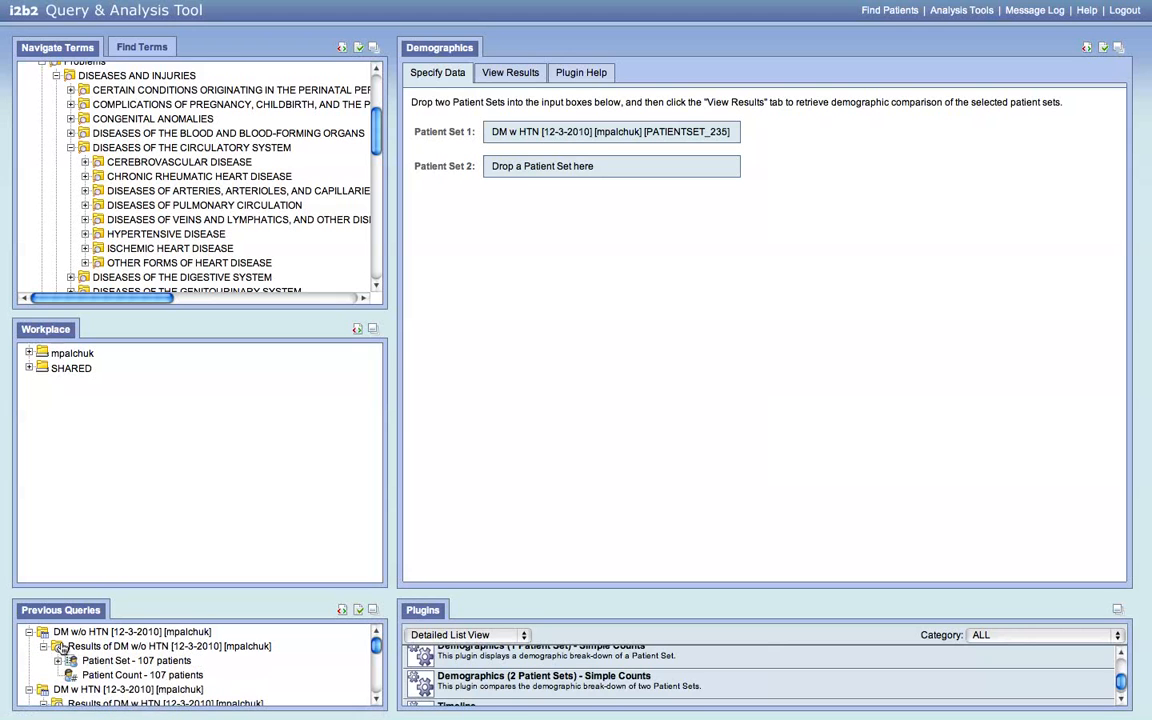
pyautogui.moveTo(110, 667); pyautogui.dragTo(520, 174)
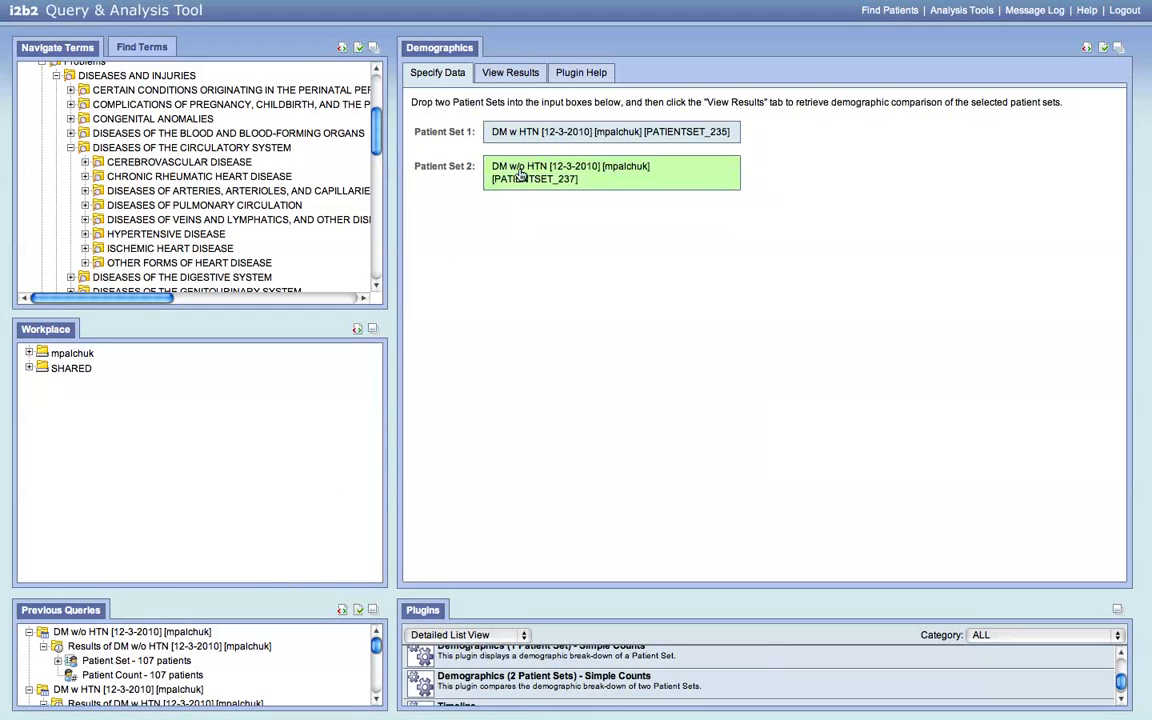
# - View the comparison results: 91 vs 107 patients, females 52 vs 73, males 39 vs 34
pyautogui.click(510, 74)
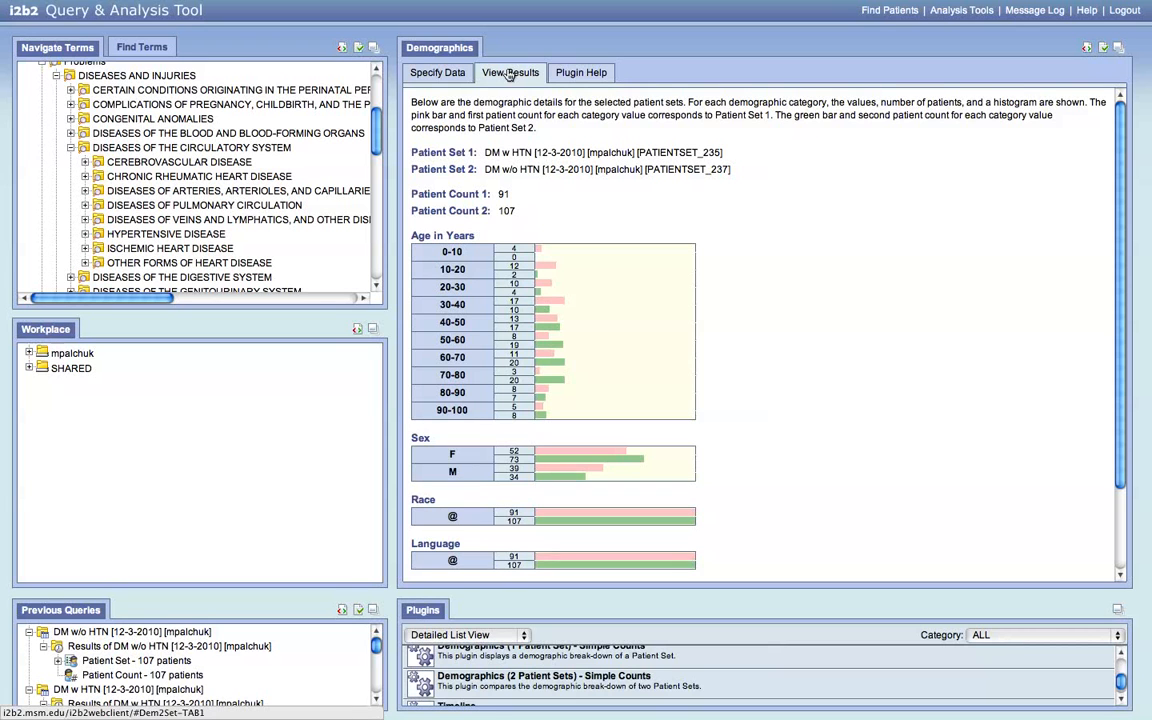
pyautogui.scroll(-1, 856, 231)
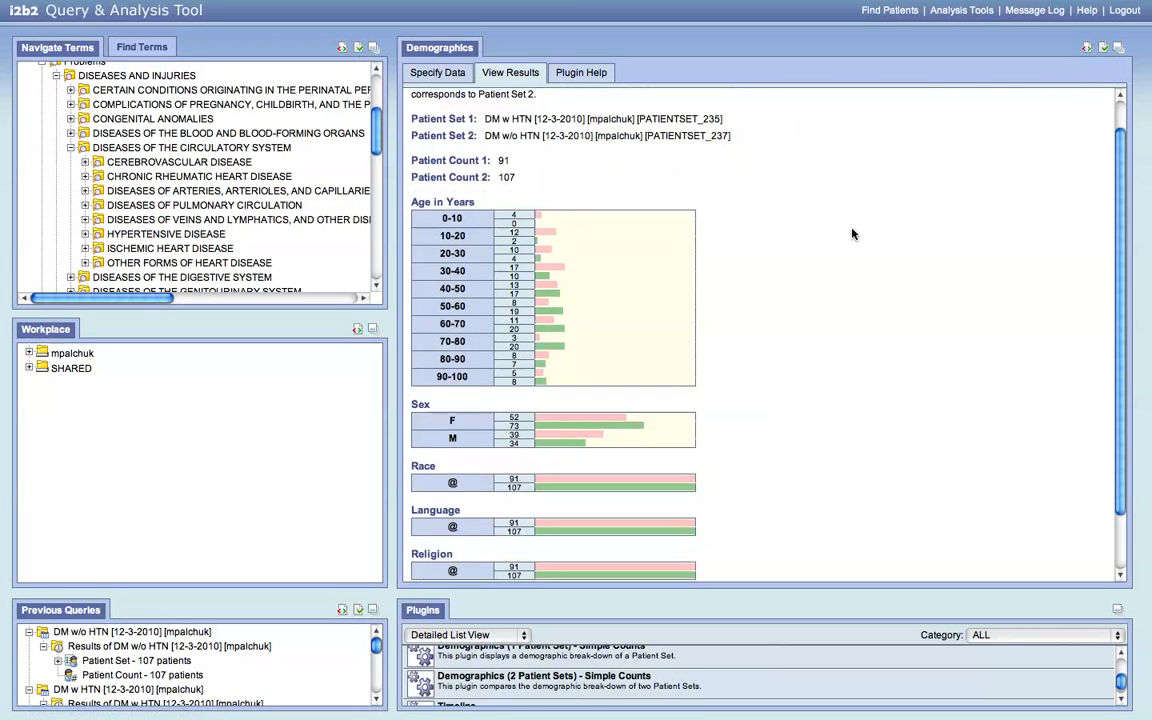
pyautogui.scroll(-1, 830, 663)
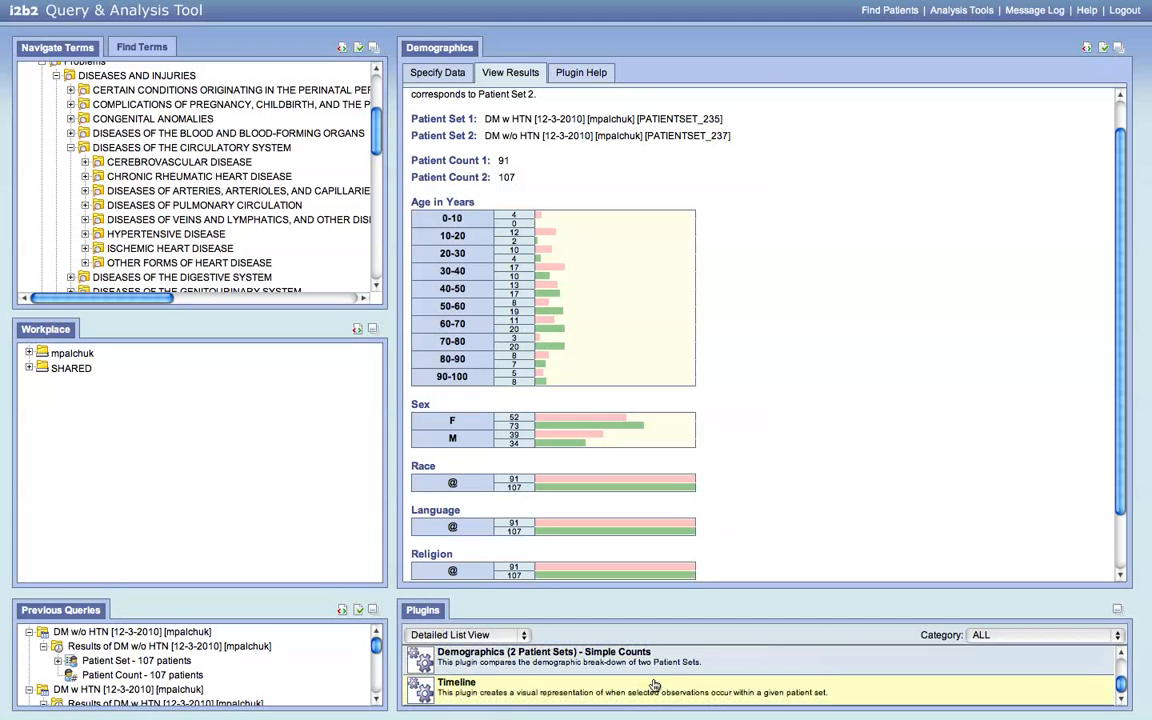
# - In the Timeline plugin, use the 198-patient DM in 30318 set as the patient set
pyautogui.click(474, 689)
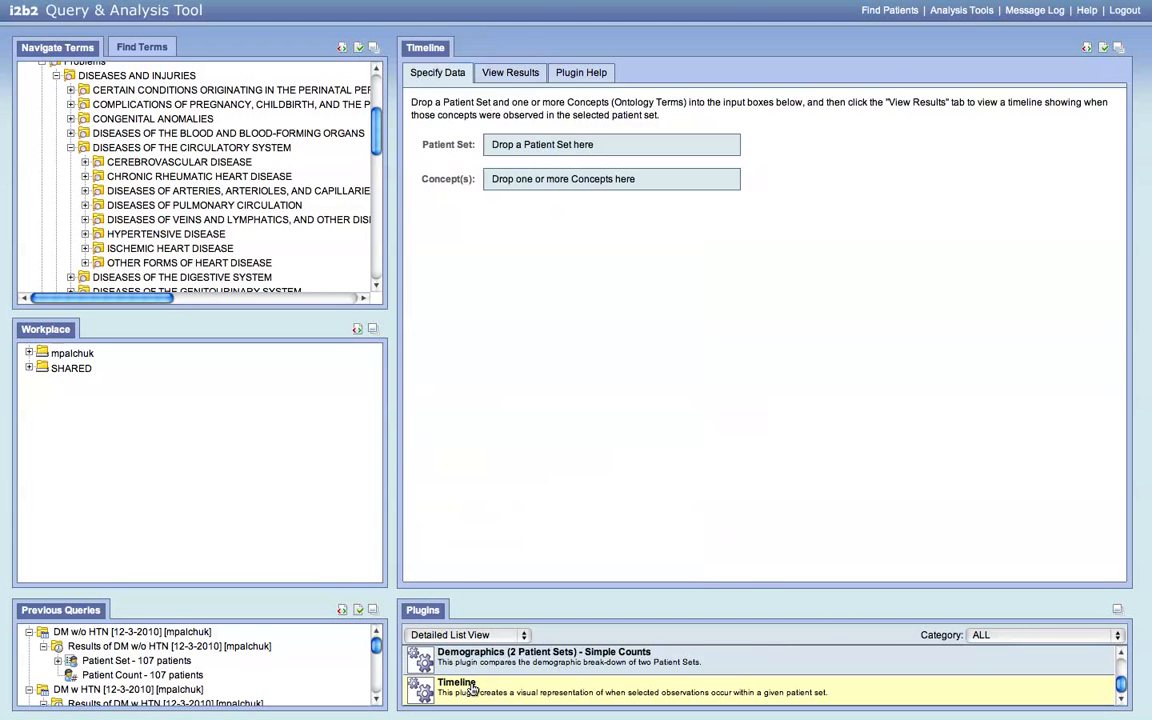
pyautogui.scroll(-1, 284, 661)
pyautogui.scroll(-3, 283, 661)
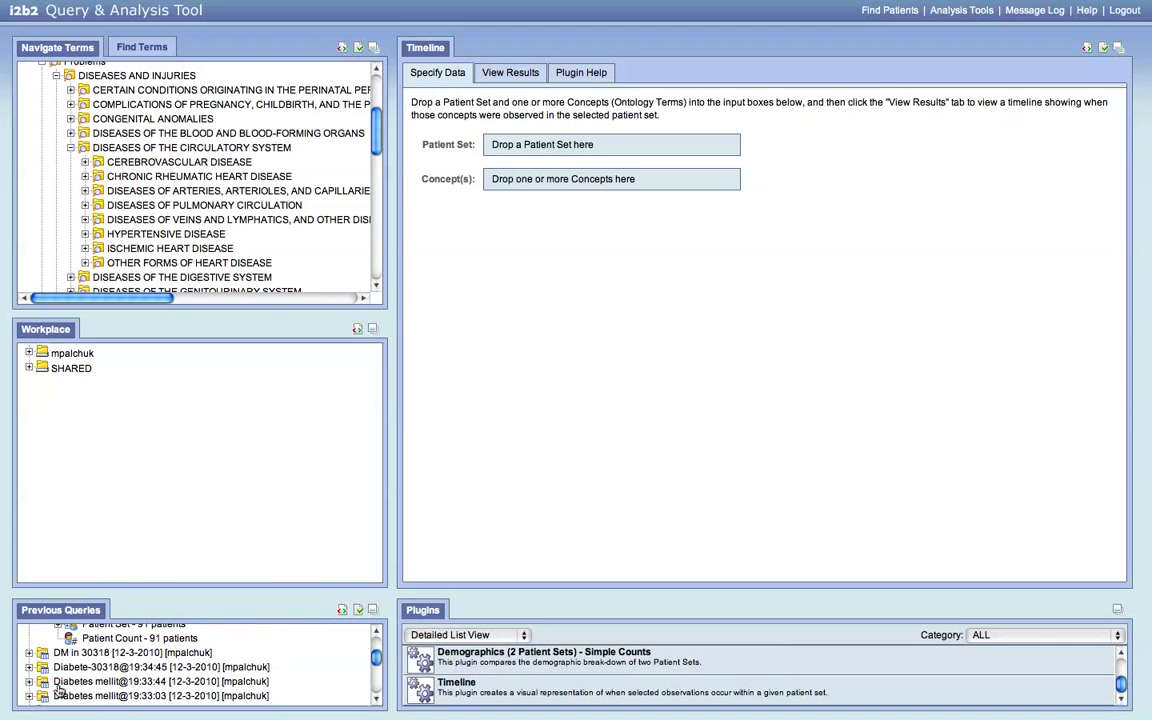
pyautogui.click(29, 652)
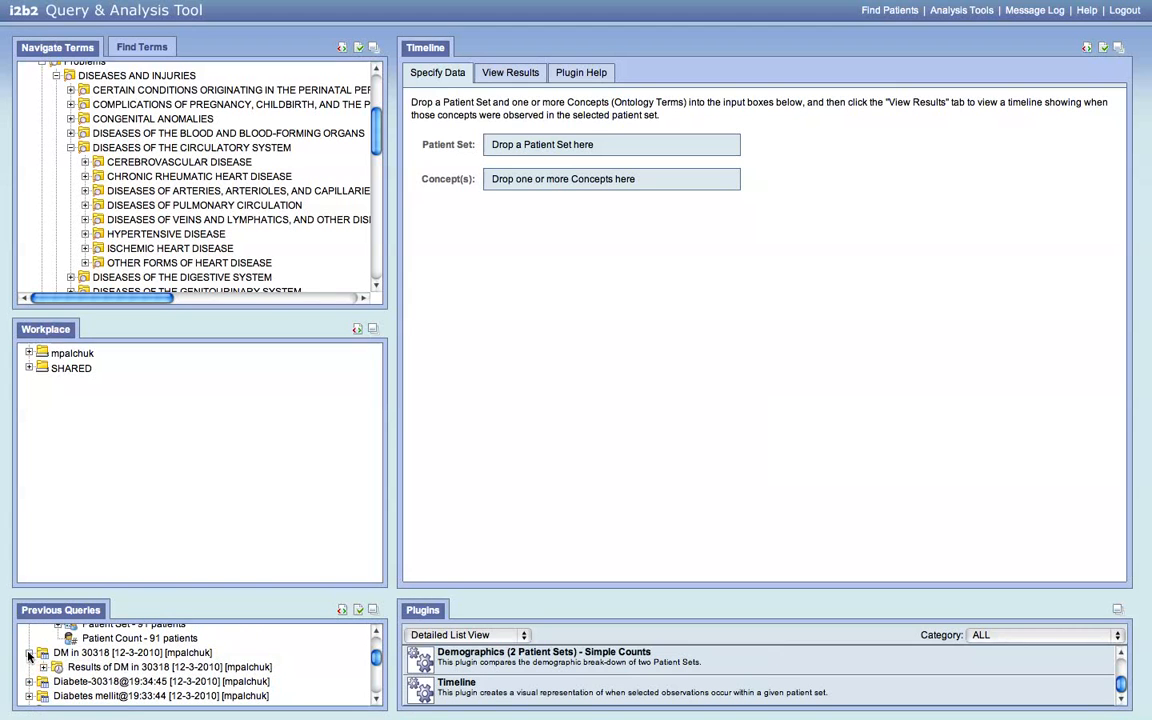
pyautogui.click(43, 667)
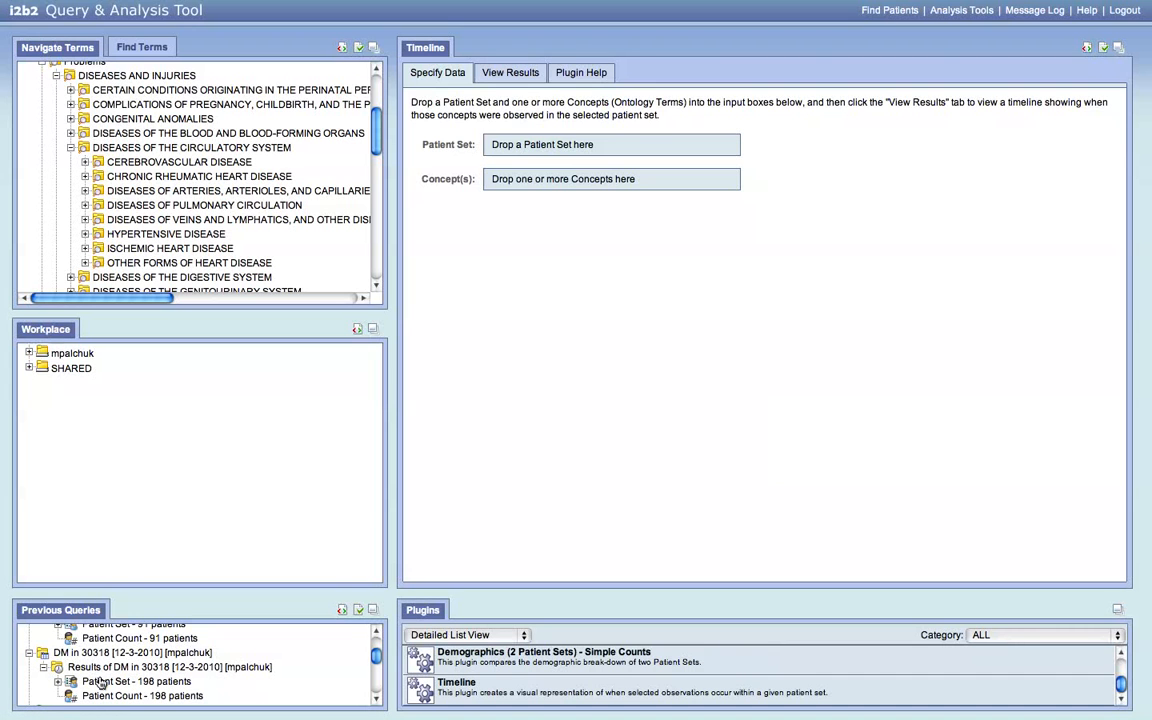
pyautogui.moveTo(104, 683); pyautogui.dragTo(548, 147)
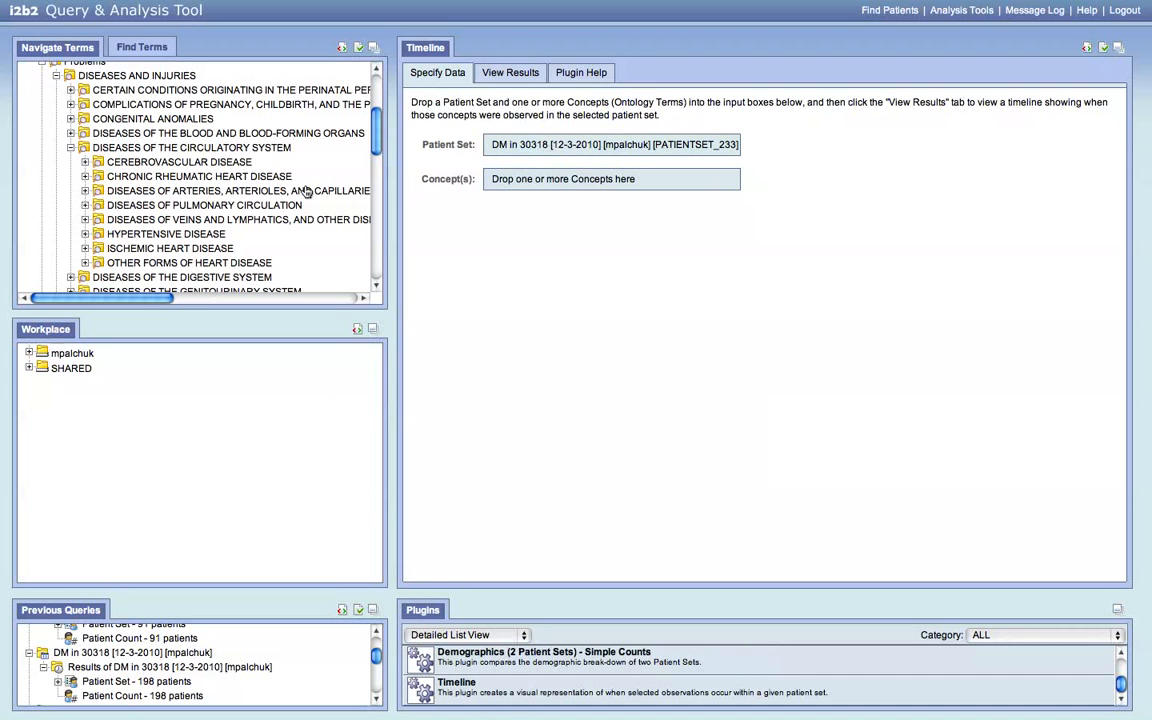
# - Add Laboratory Tests > Chemistry > Lipids as the timeline concept
pyautogui.scroll(3, 283, 249)
pyautogui.scroll(1, 283, 250)
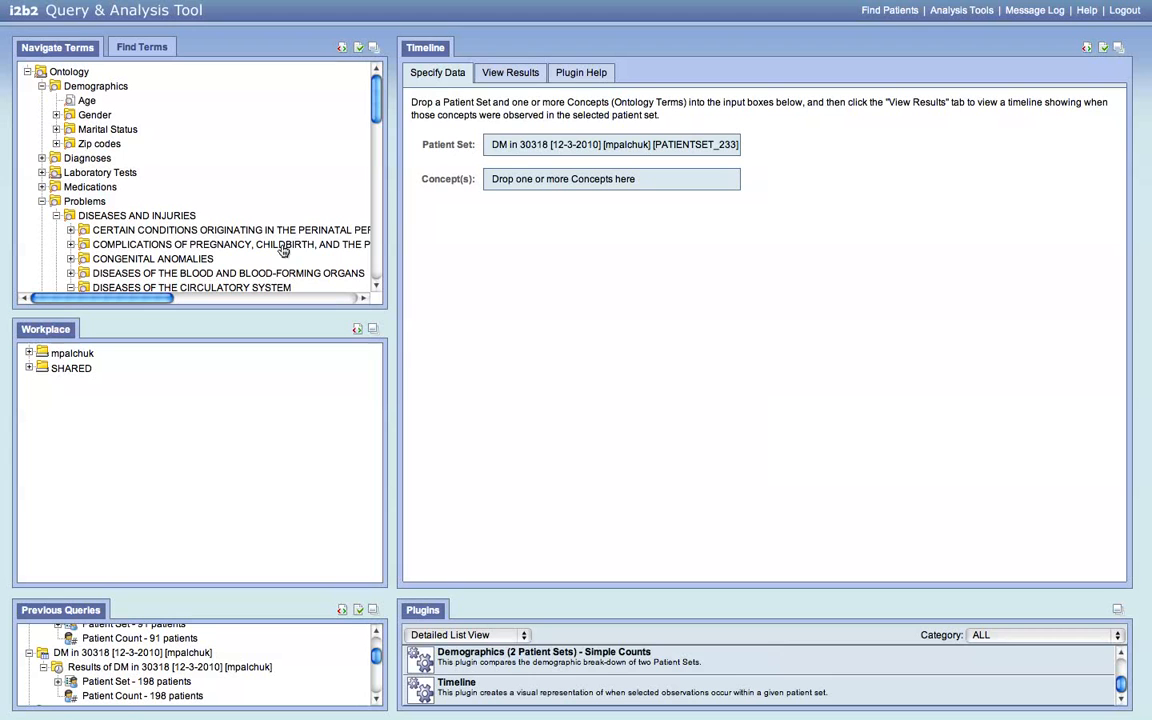
pyautogui.click(95, 173)
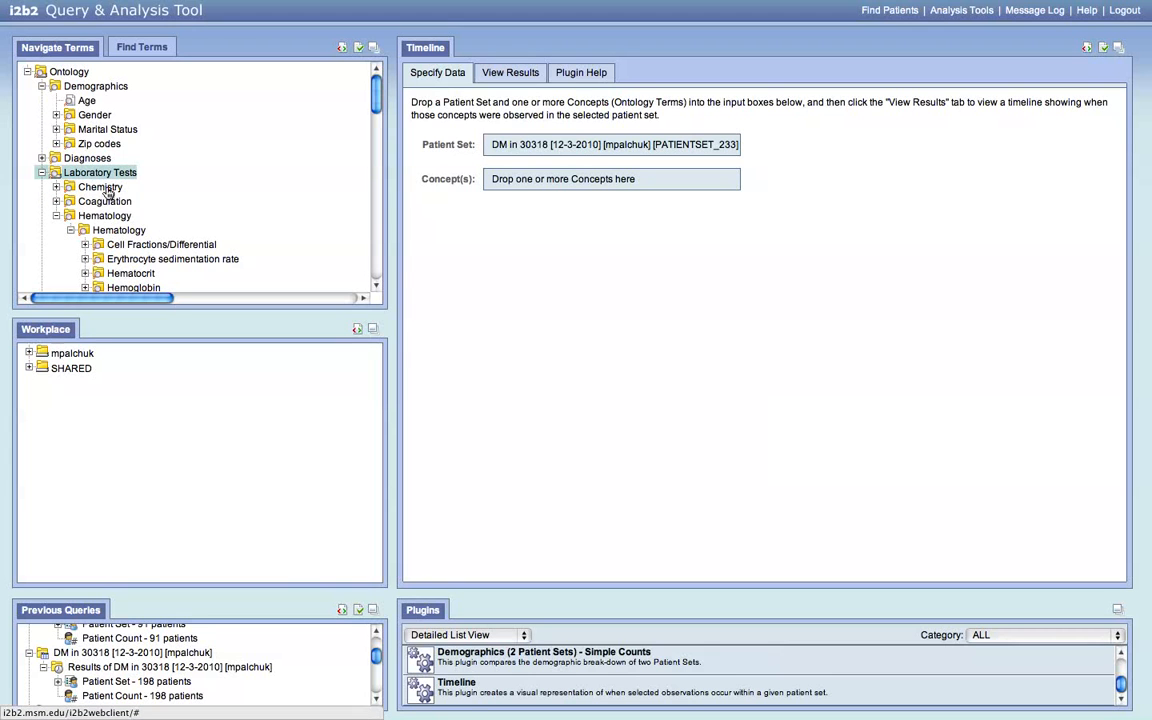
pyautogui.doubleClick(108, 191)
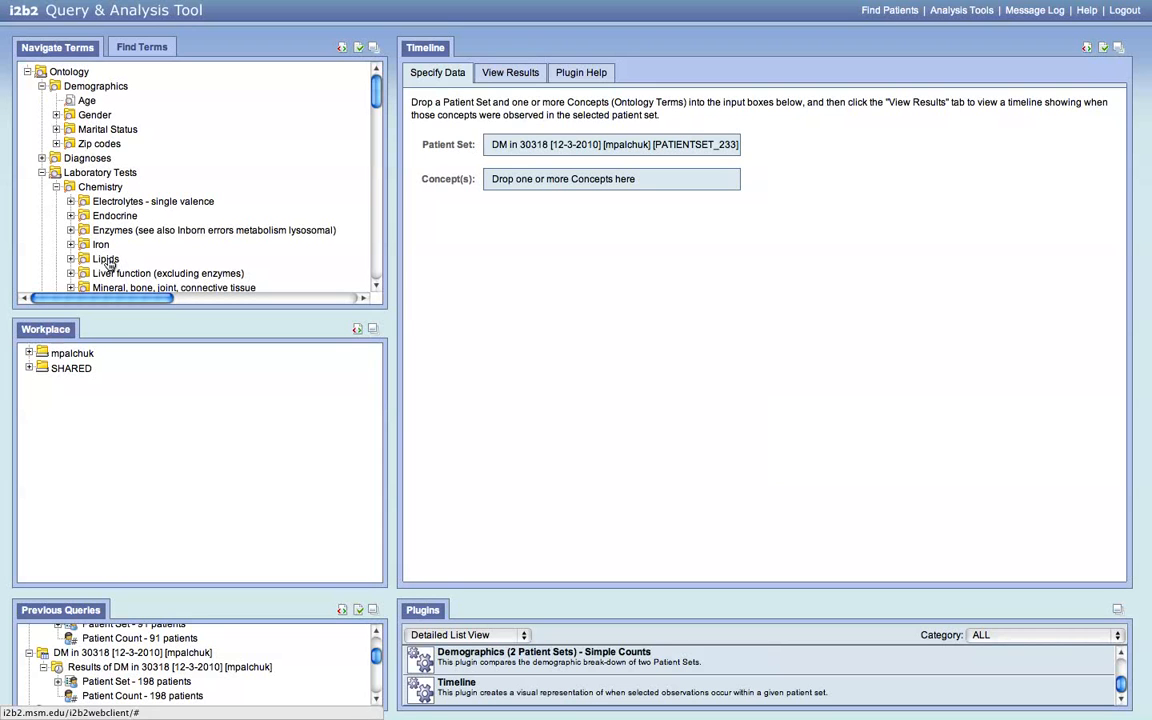
pyautogui.moveTo(108, 263); pyautogui.dragTo(564, 180)
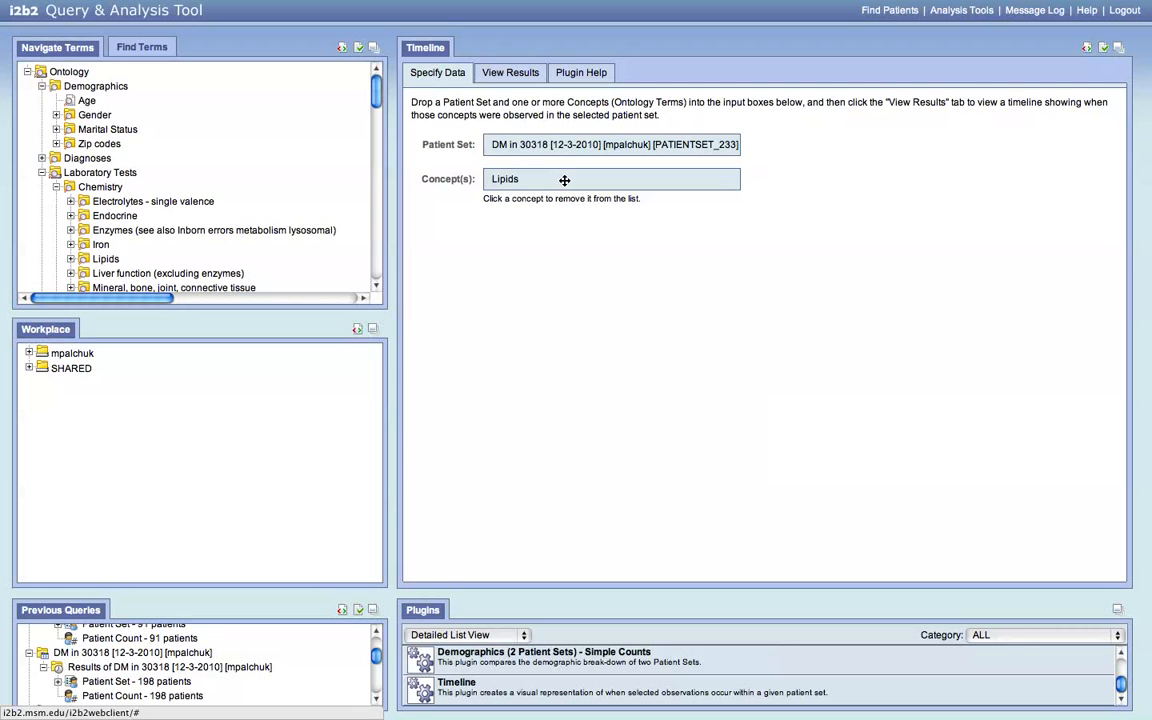
# - Draw the Lipids timeline for the DM in 30318 patients, 100 patients per page
pyautogui.click(510, 74)
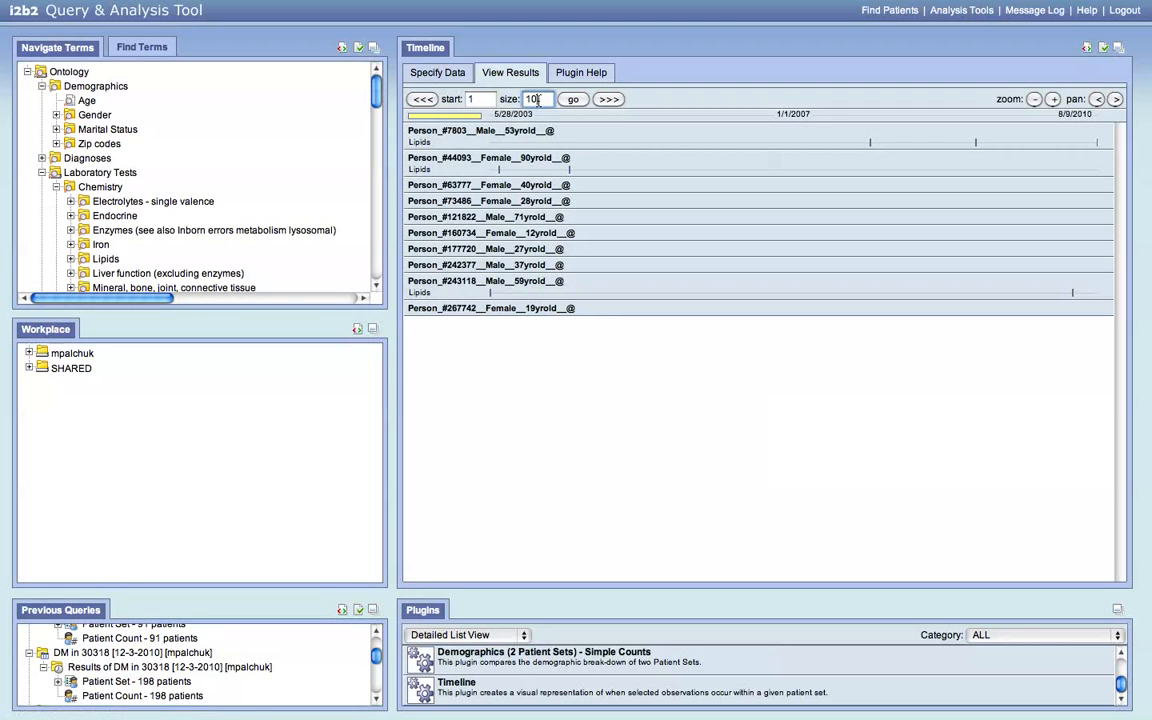
pyautogui.write('0')
pyautogui.click(573, 99)
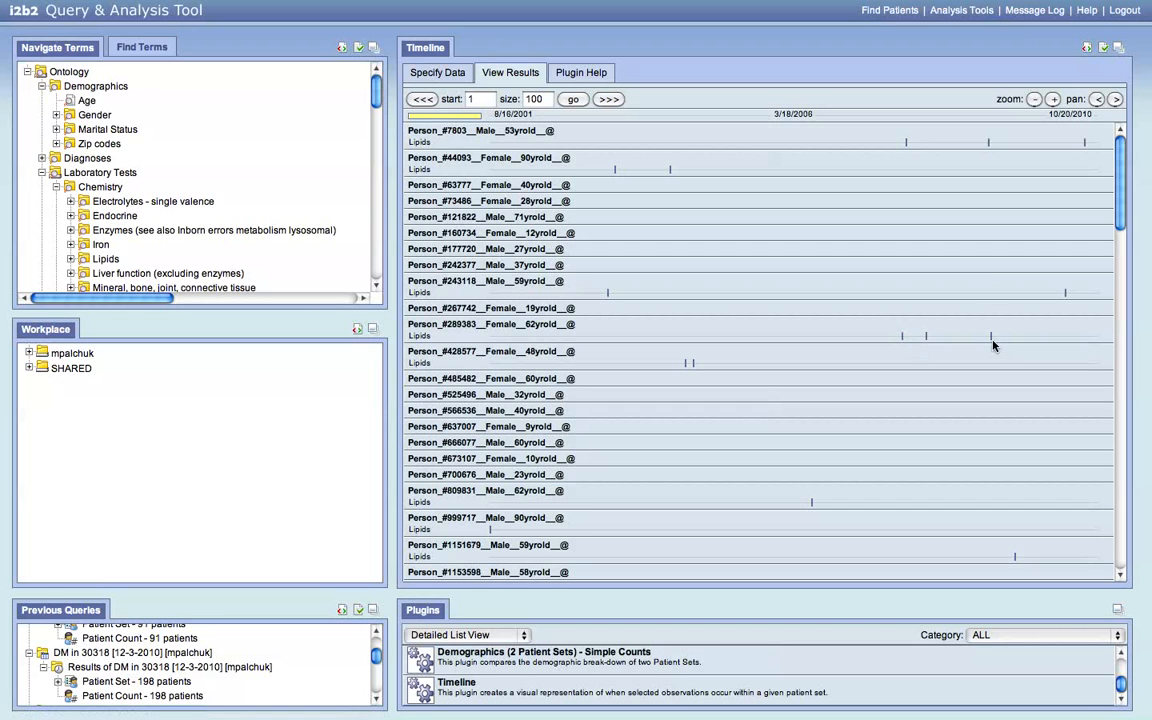
pyautogui.moveTo(991, 341)
# - Return to Find Patients to show the three-group DM w/o HTN query and its 107-patient result
pyautogui.click(877, 12)
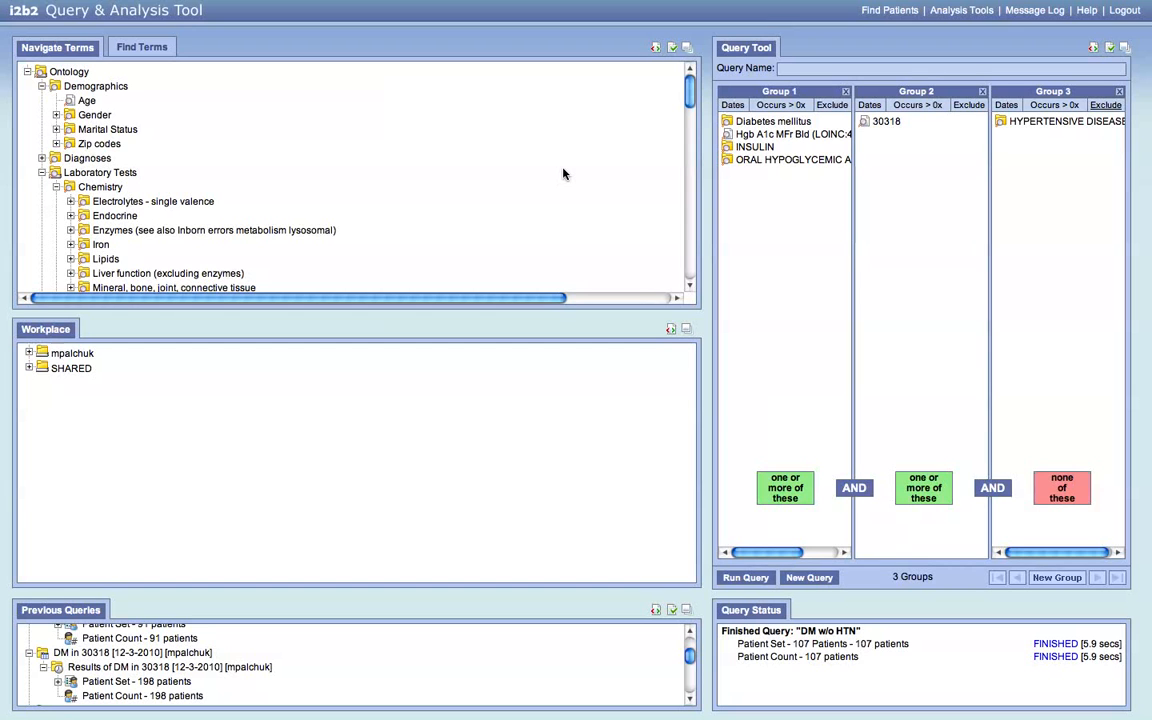
pyautogui.moveTo(710, 8)
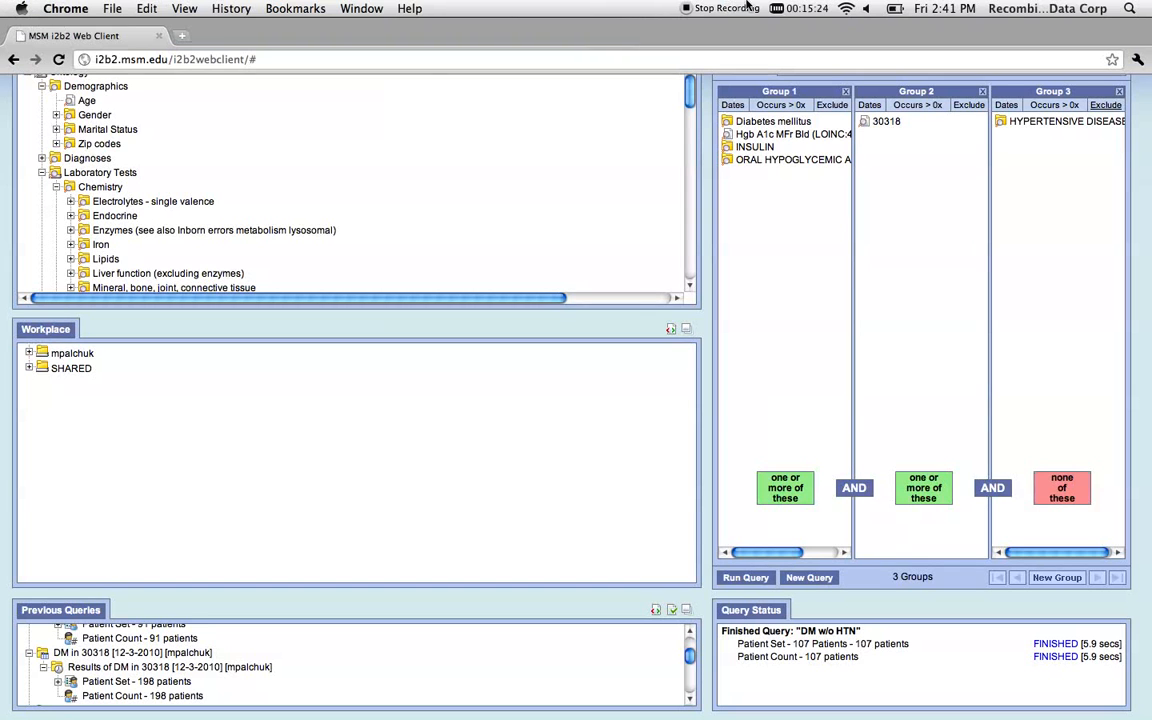